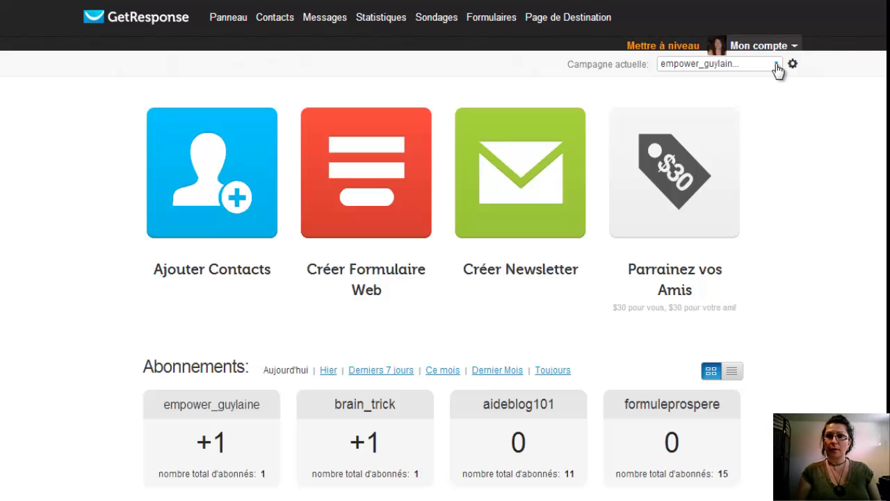
# Step: Open the 'Campagne actuelle' dropdown to show the campaign list and management links
pyautogui.click(777, 65)
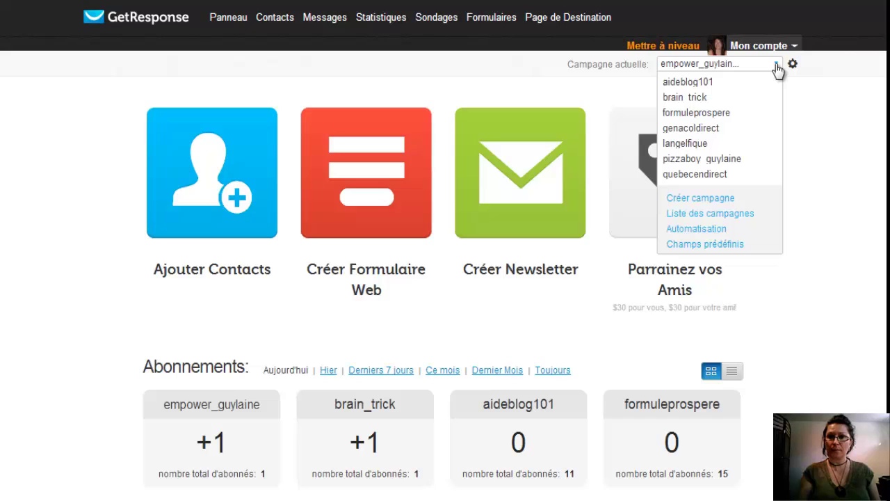
# Step: Try creating a new campaign named ipassvideo, which is rejected as an existing name
pyautogui.click(729, 203)
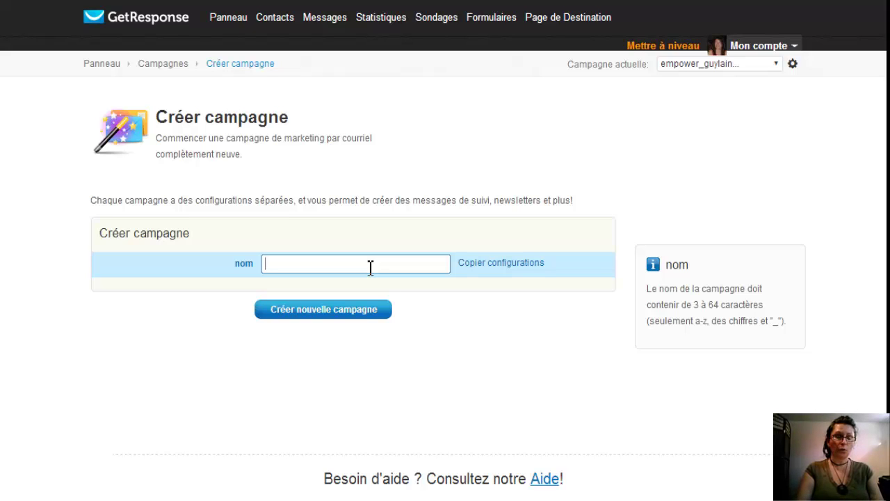
pyautogui.write('i')
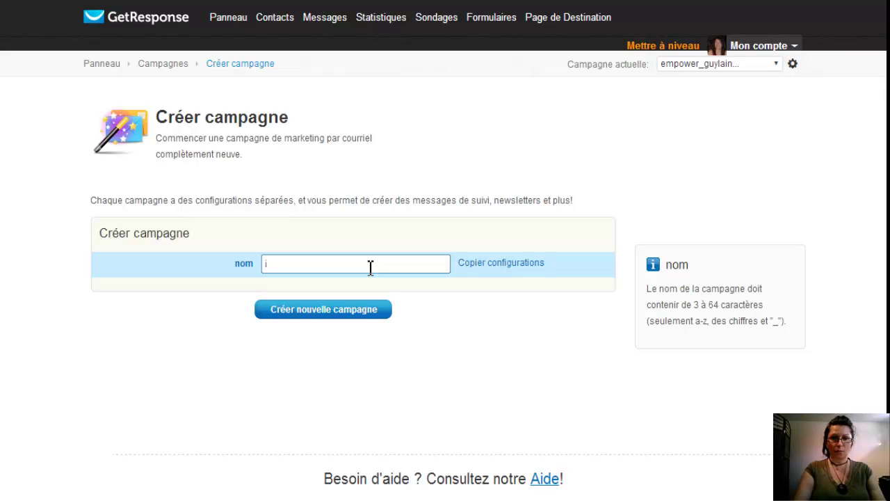
pyautogui.write('pass')
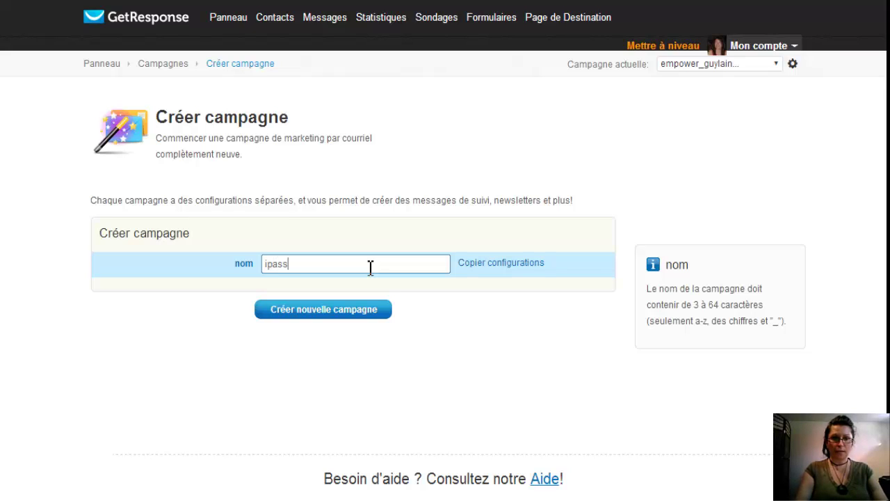
pyautogui.write('video')
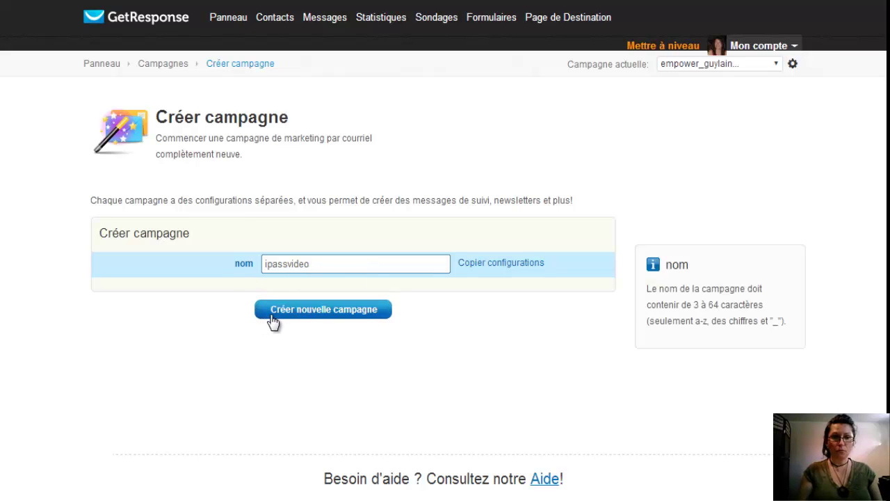
pyautogui.click(334, 313)
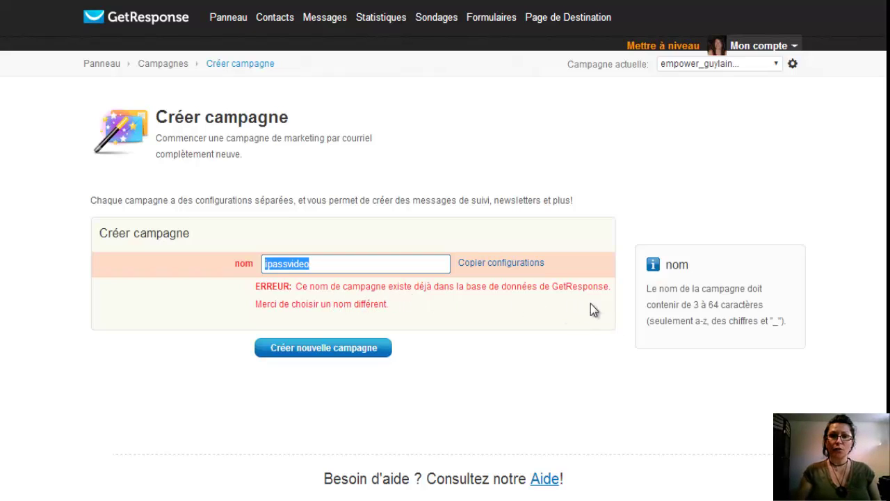
# Step: Create the campaign with an underscore suffix appended to ipassvideo, making the name unique
pyautogui.click(327, 264)
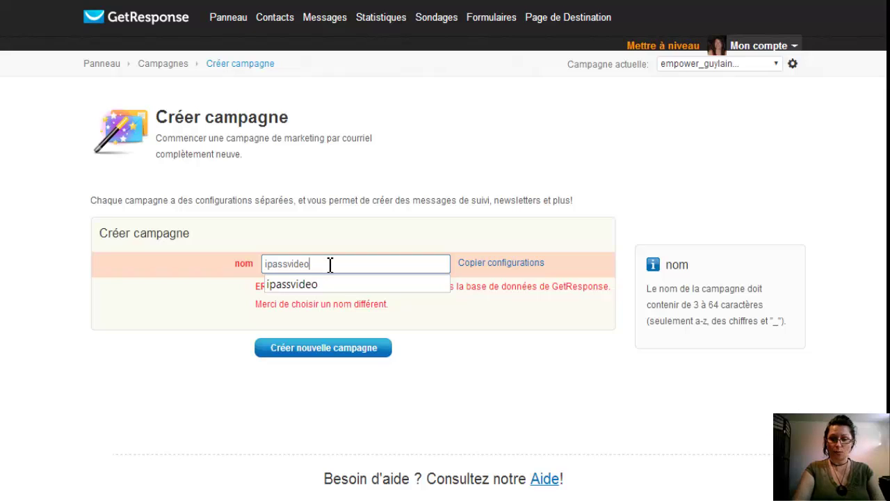
pyautogui.write('_')
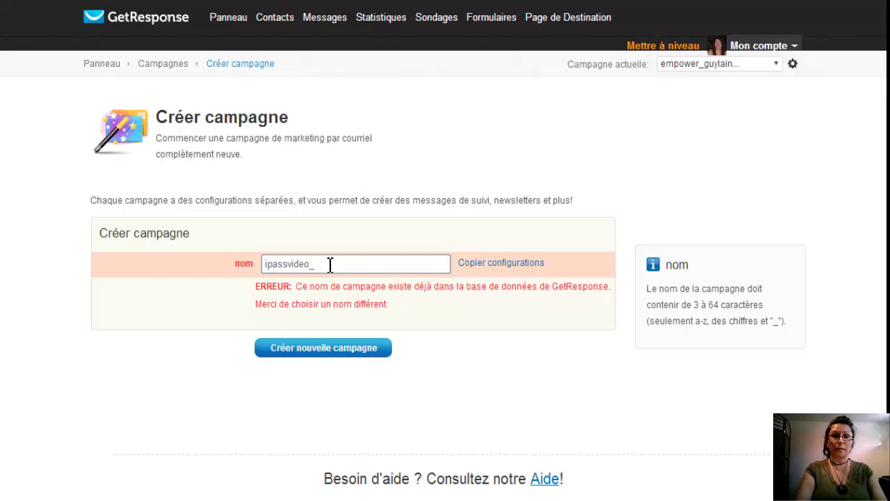
pyautogui.write('guylaine')
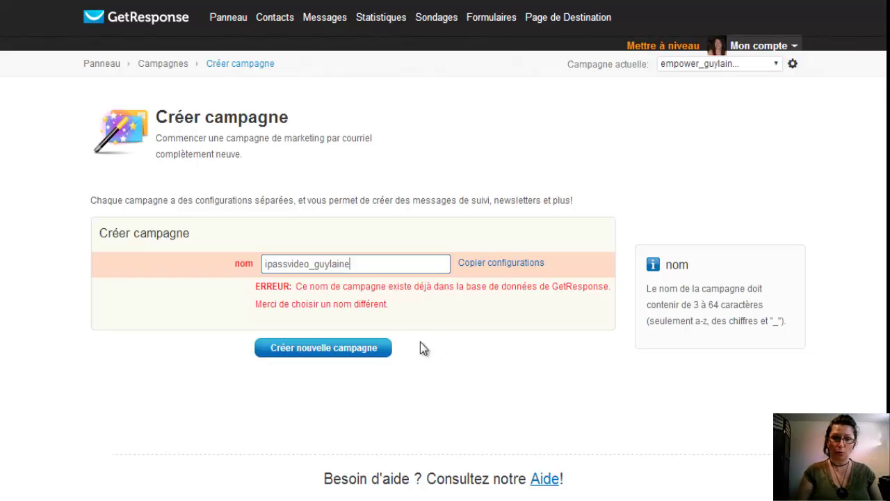
pyautogui.click(370, 351)
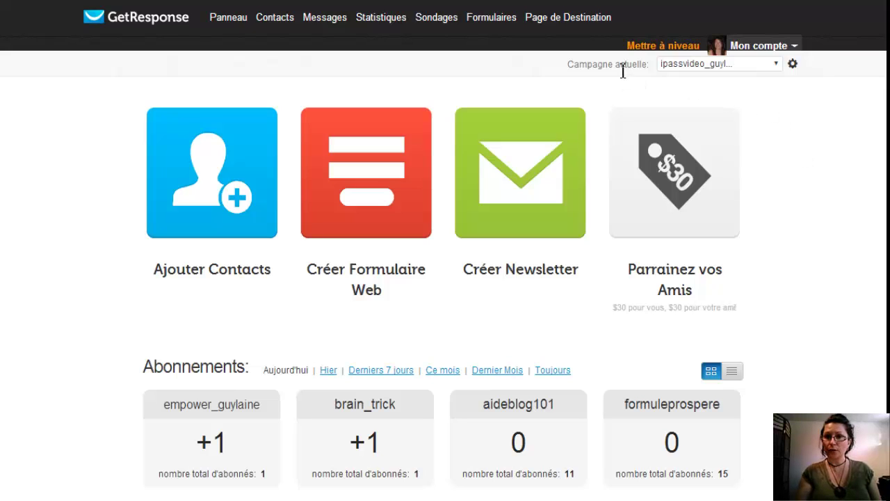
# Step: Uncheck confirmed opt-in for 'Abonnements courriel' and 'Abonnements Web' in the Autorisation settings
pyautogui.click(794, 65)
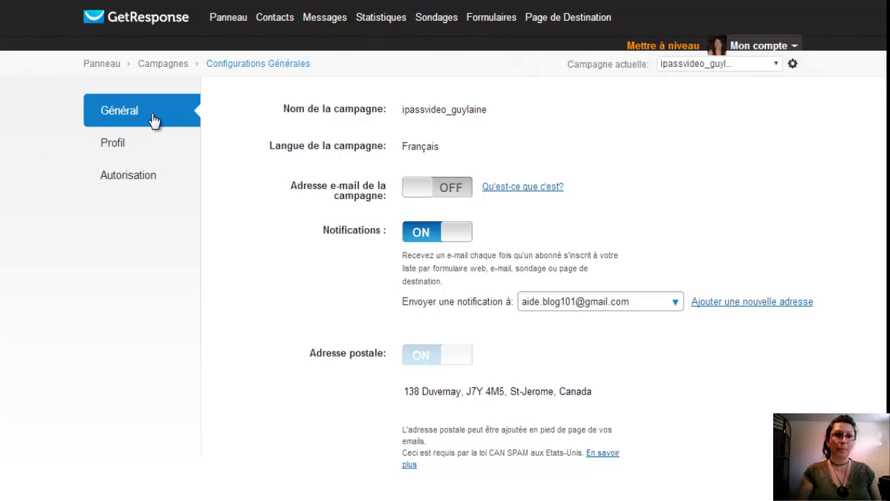
pyautogui.click(128, 180)
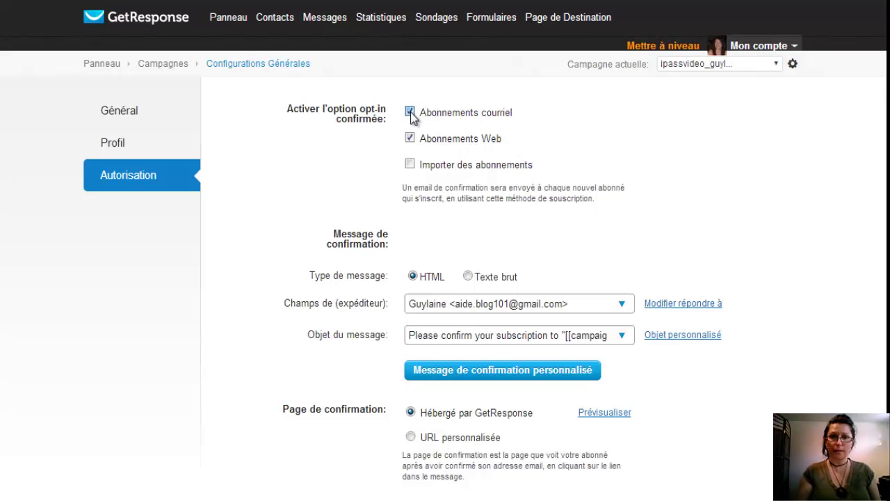
pyautogui.click(411, 112)
pyautogui.click(411, 140)
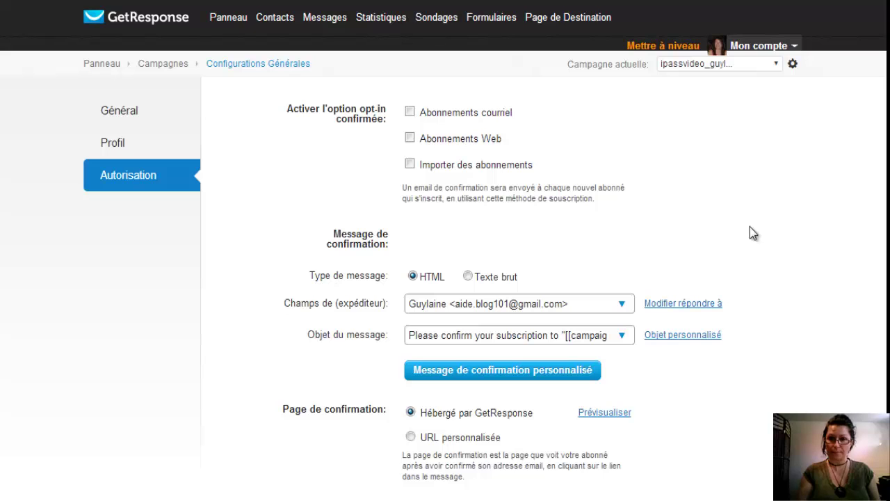
pyautogui.scroll(-2, 750, 226)
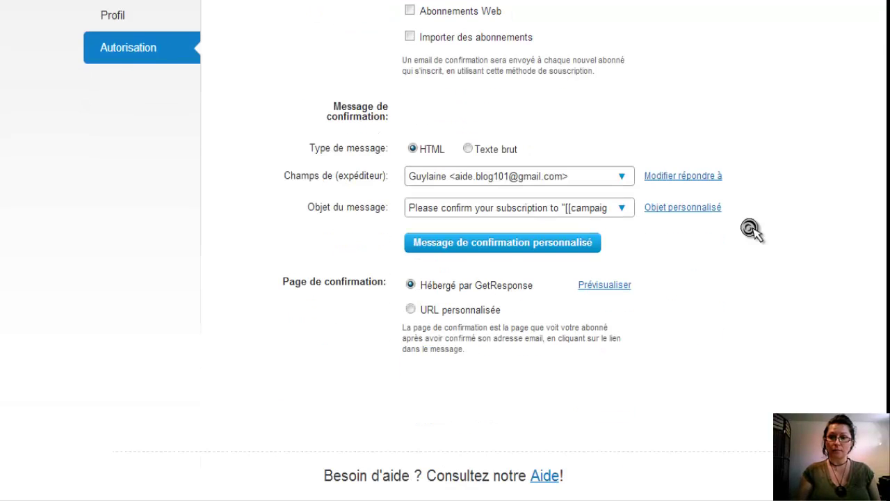
pyautogui.scroll(2, 750, 227)
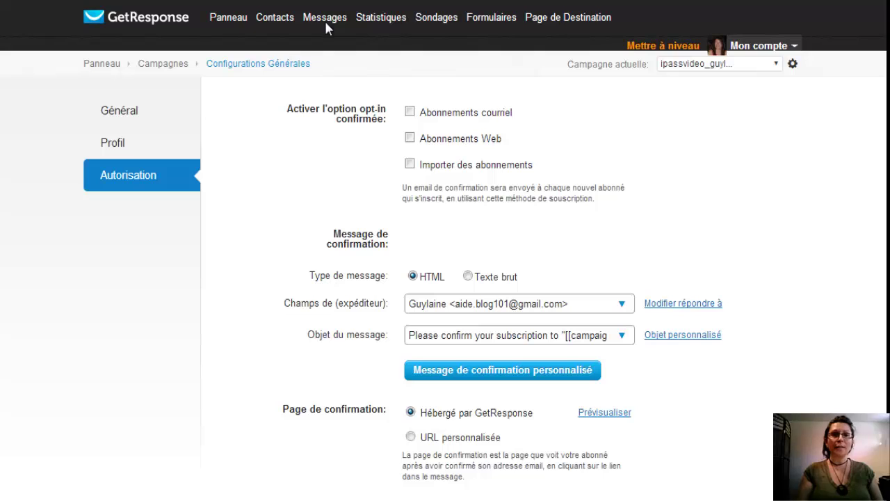
pyautogui.moveTo(322, 25)
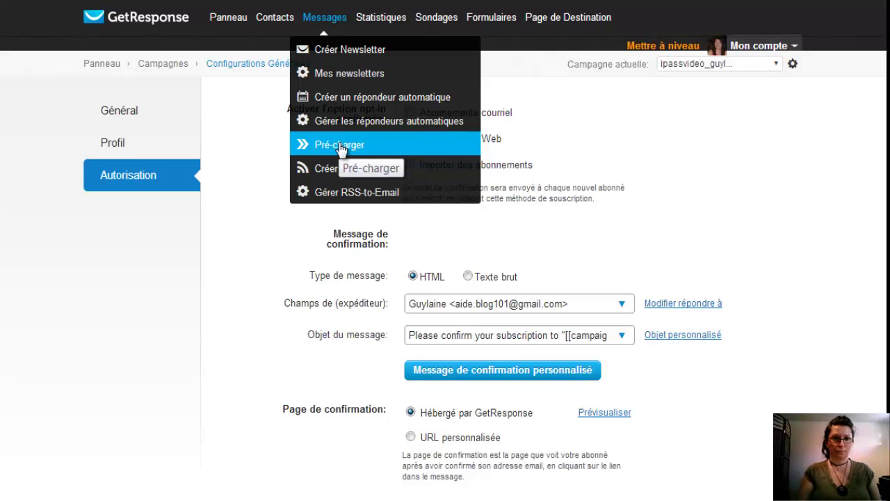
# Step: On Messages > Pré-charger, choose the new ipassvideo campaign as both source and destination
pyautogui.click(341, 150)
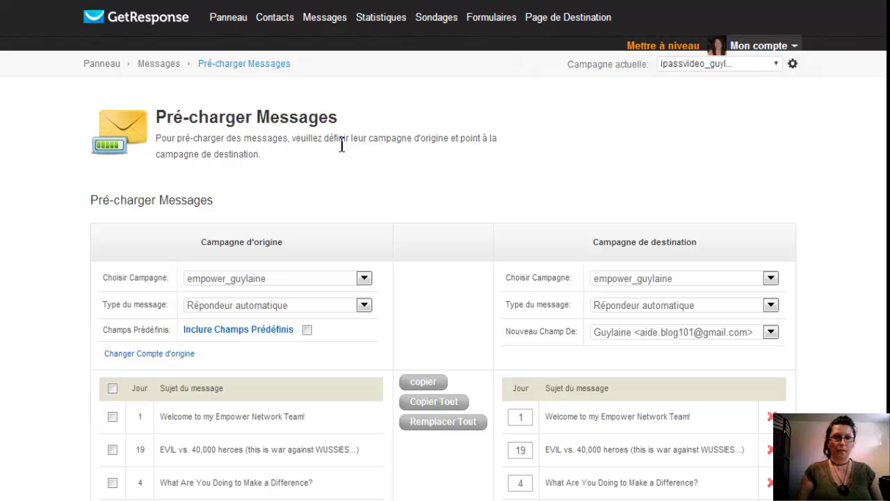
pyautogui.scroll(-3, 460, 154)
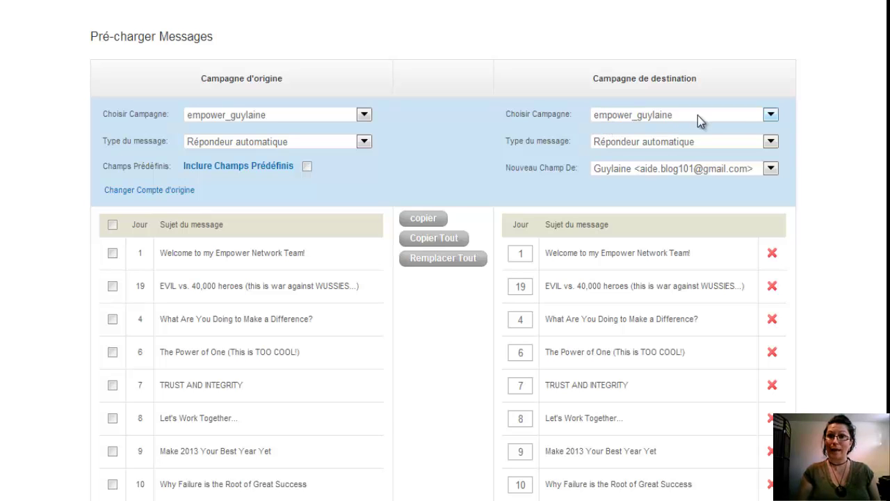
pyautogui.click(364, 116)
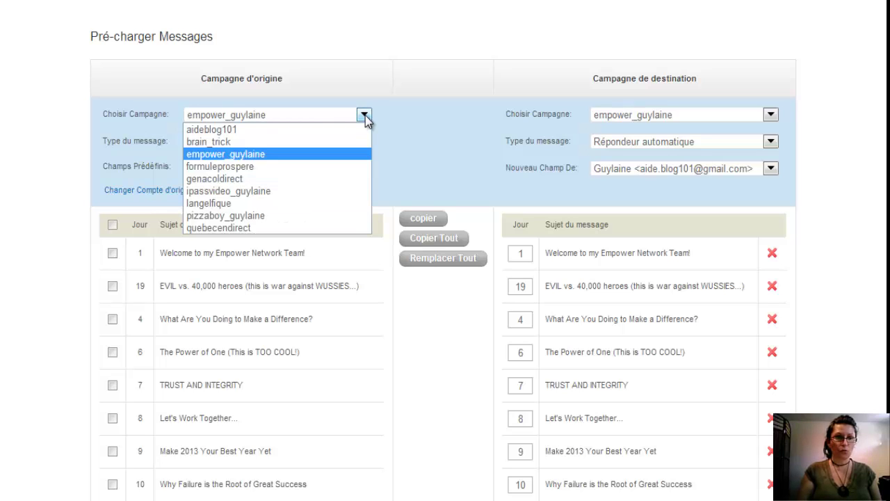
pyautogui.click(272, 192)
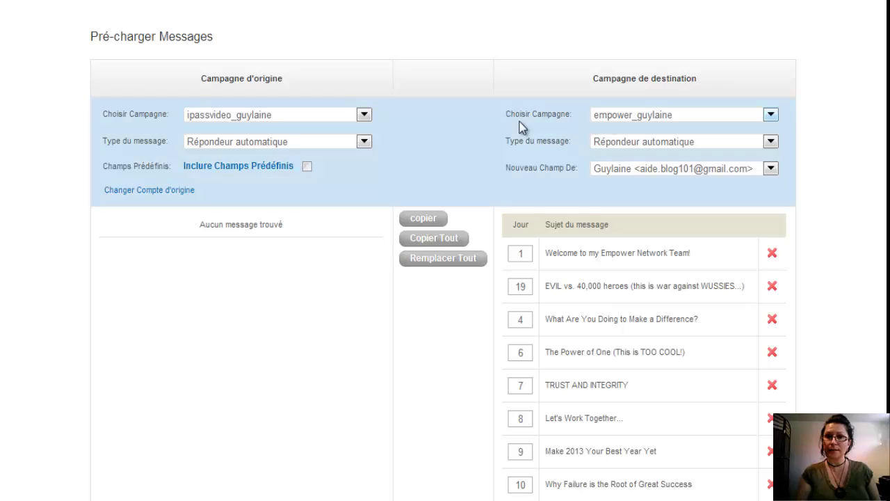
pyautogui.click(771, 115)
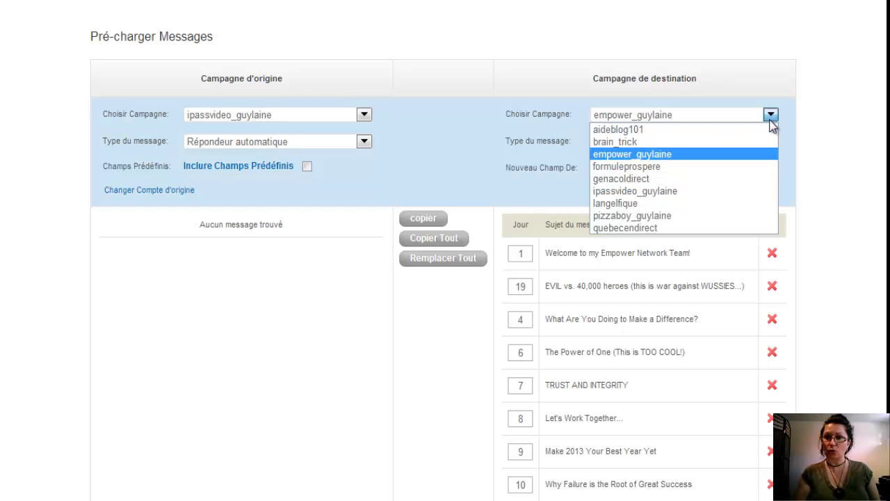
pyautogui.click(688, 190)
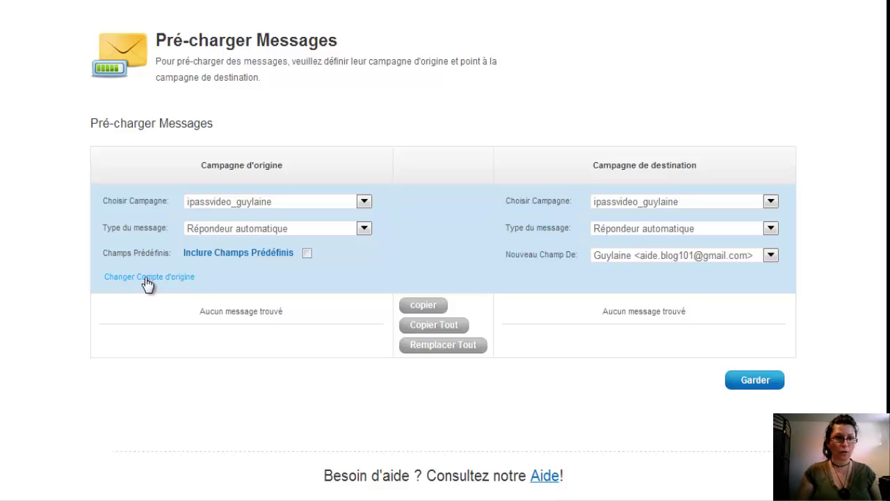
# Step: Switch to 'Changer Compte d'origine' and focus the 'Nom du Compte' field
pyautogui.click(147, 277)
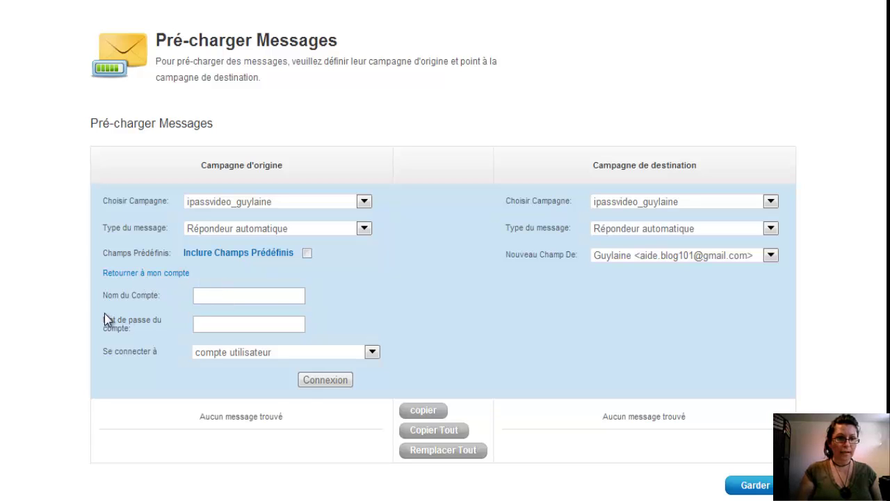
pyautogui.click(242, 298)
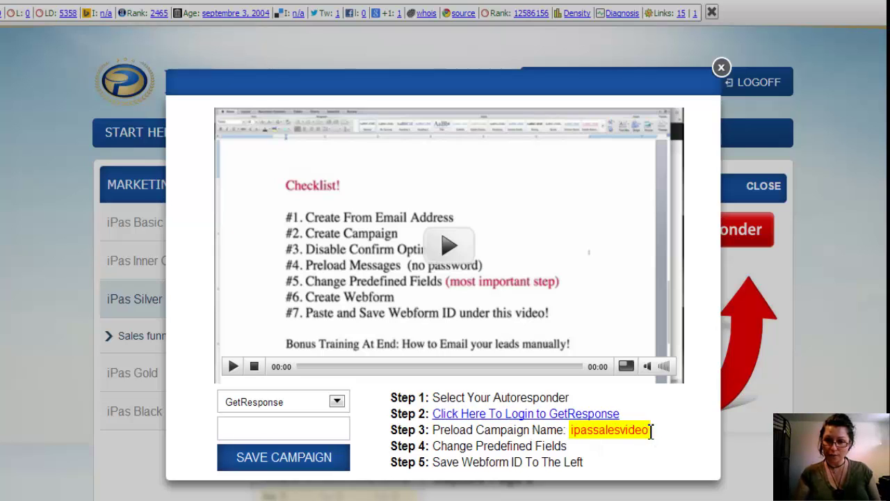
# Step: Select the preload campaign name ipassalesvideo from Step 3 of the iPas instructions
pyautogui.moveTo(651, 431); pyautogui.dragTo(573, 433)
pyautogui.hotkey('ctrl', 'c')
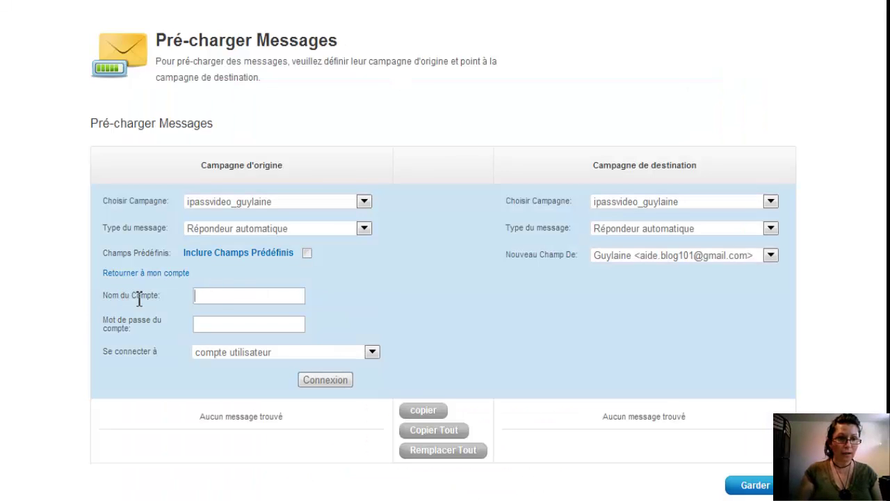
# Step: Set 'Se connecter à' to campagne and paste ipassalesvideo as the source campaign name
pyautogui.click(212, 298)
pyautogui.click(221, 298)
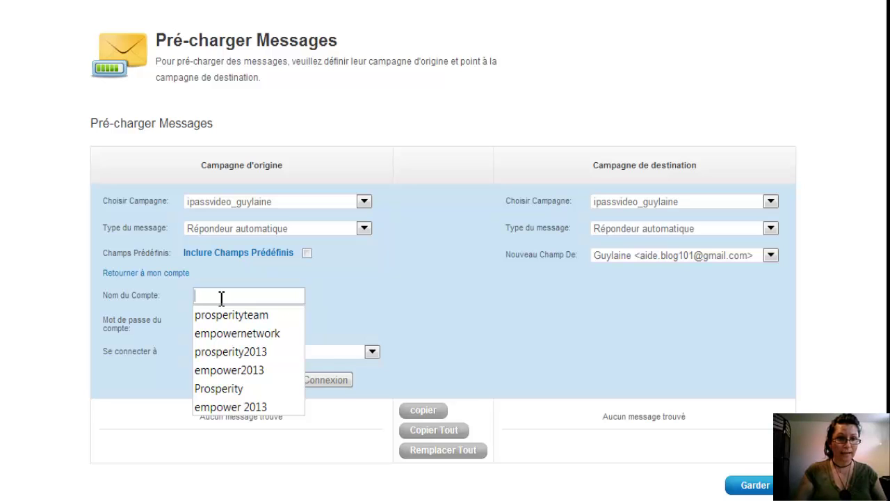
pyautogui.click(389, 318)
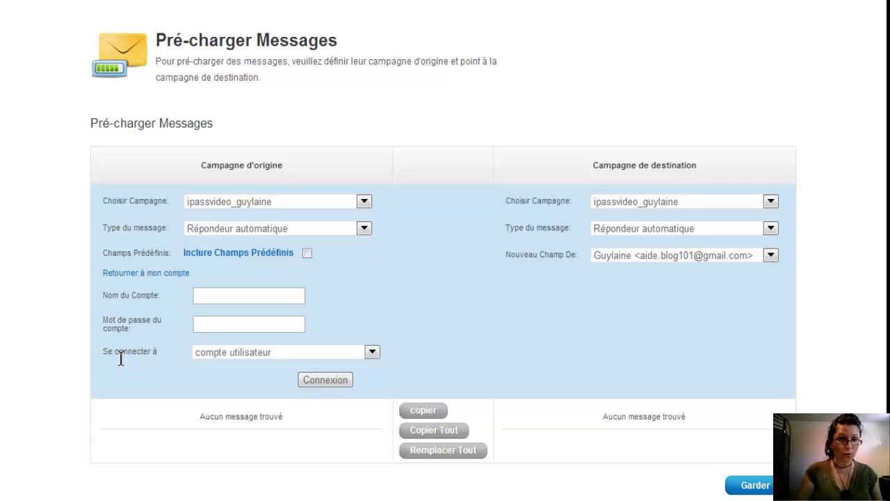
pyautogui.click(373, 352)
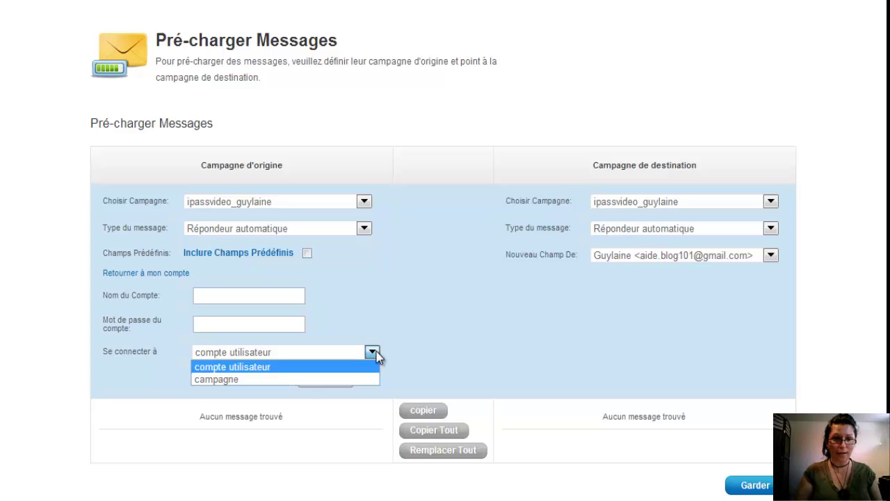
pyautogui.click(285, 379)
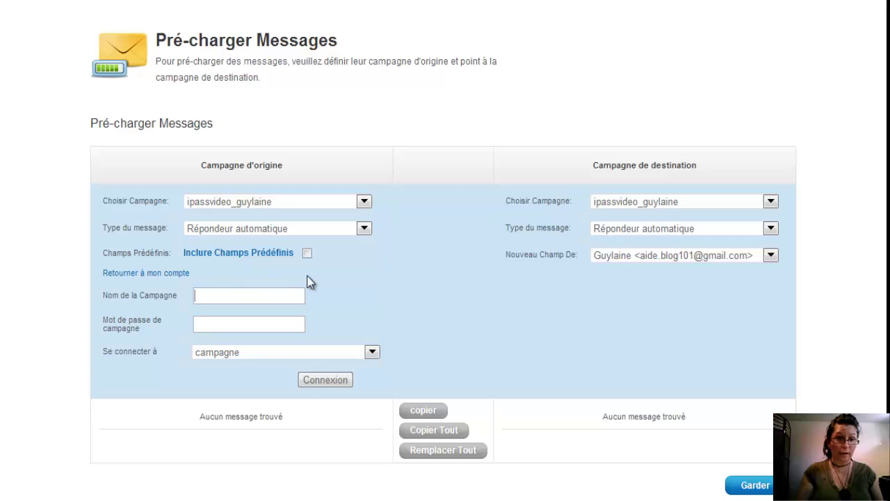
pyautogui.hotkey('ctrl', 'v')
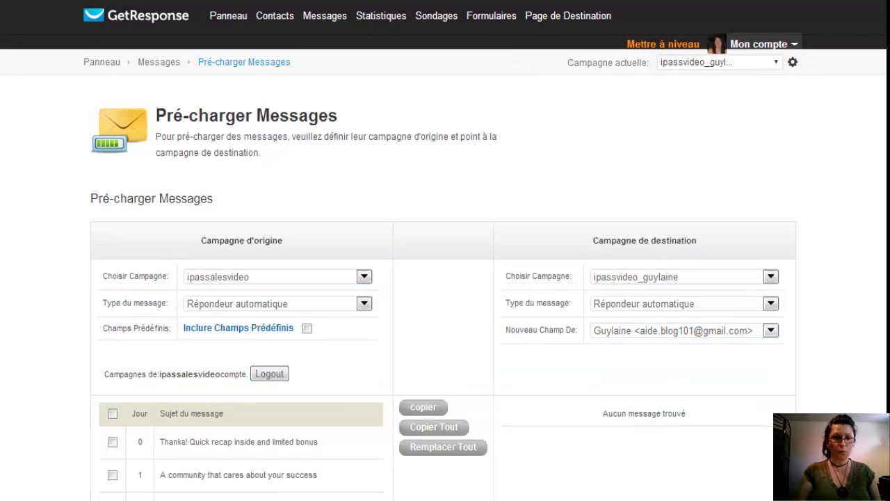
pyautogui.scroll(-5, 445, 278)
pyautogui.scroll(-1, 445, 279)
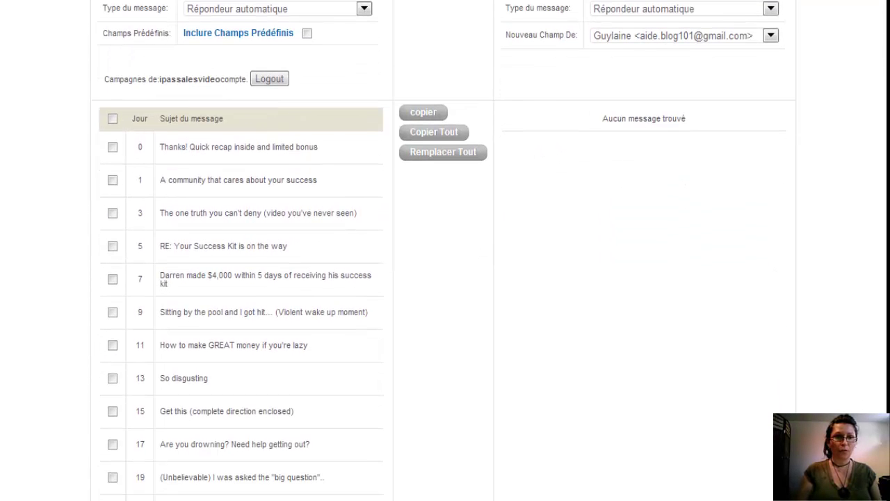
pyautogui.moveTo(827, 297); pyautogui.dragTo(253, 180)
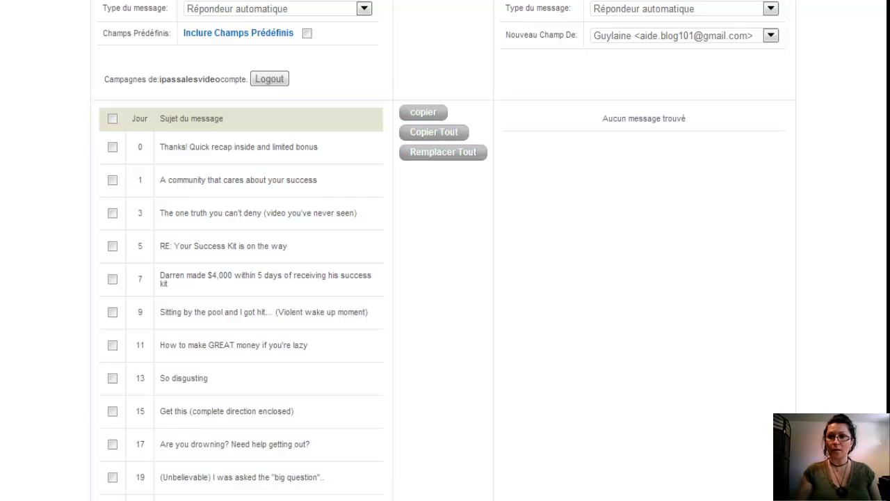
pyautogui.scroll(5, 445, 251)
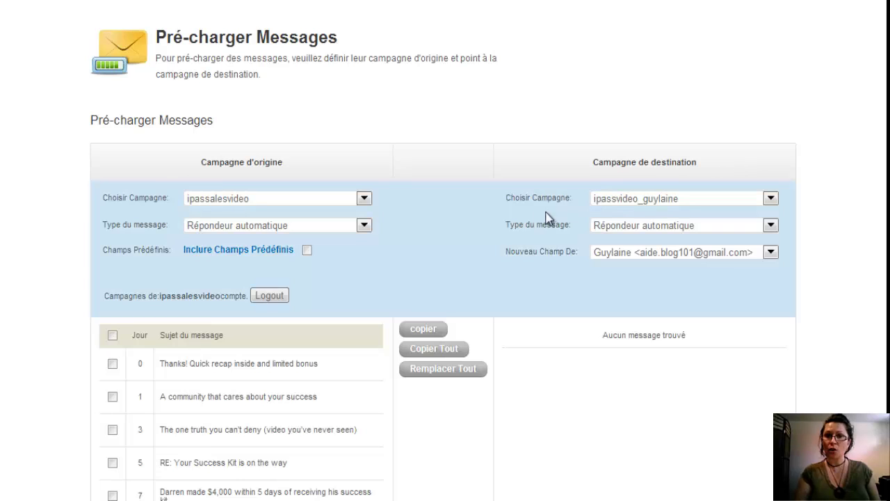
# Step: Keep the new ipassvideo campaign as destination and pick a different address in Nouveau Champ De
pyautogui.click(771, 199)
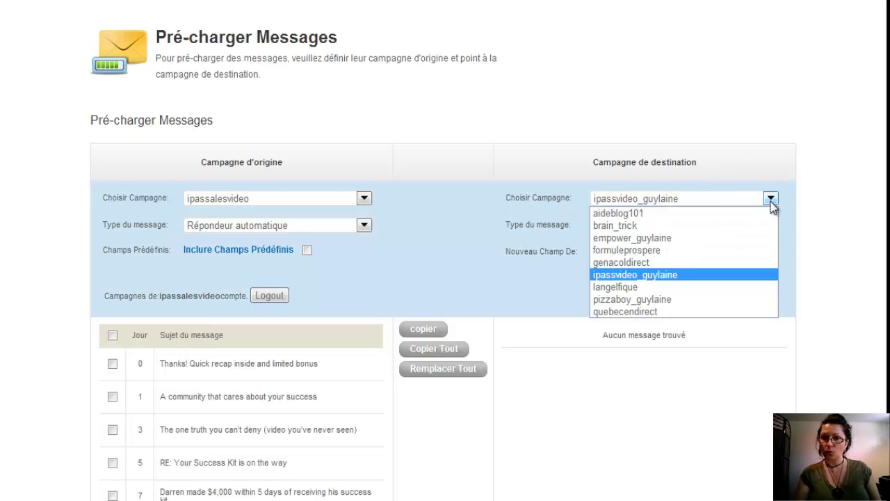
pyautogui.click(670, 277)
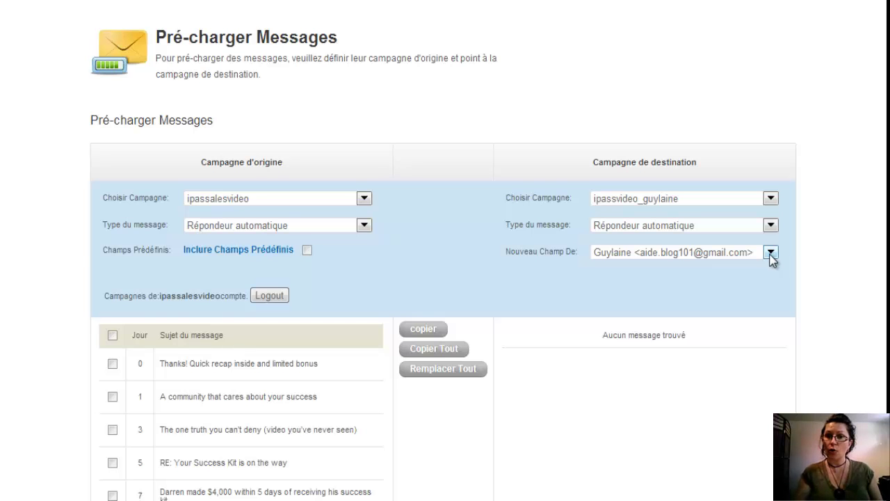
pyautogui.click(770, 253)
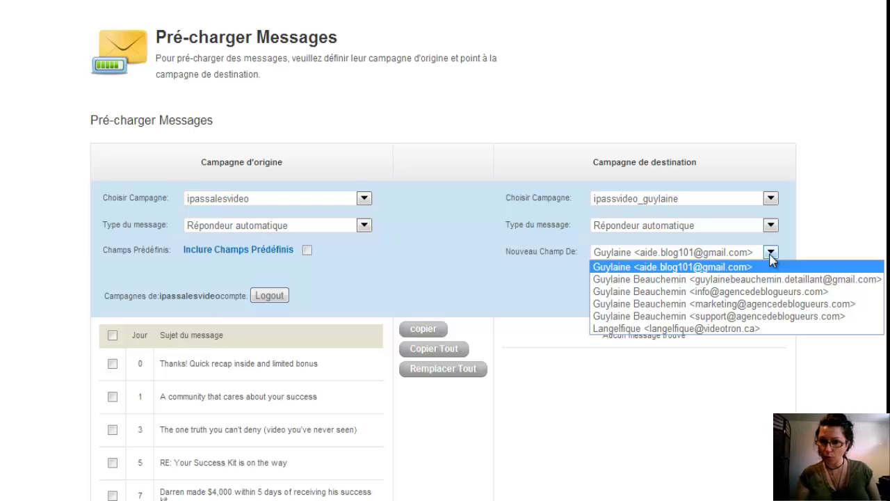
pyautogui.click(750, 292)
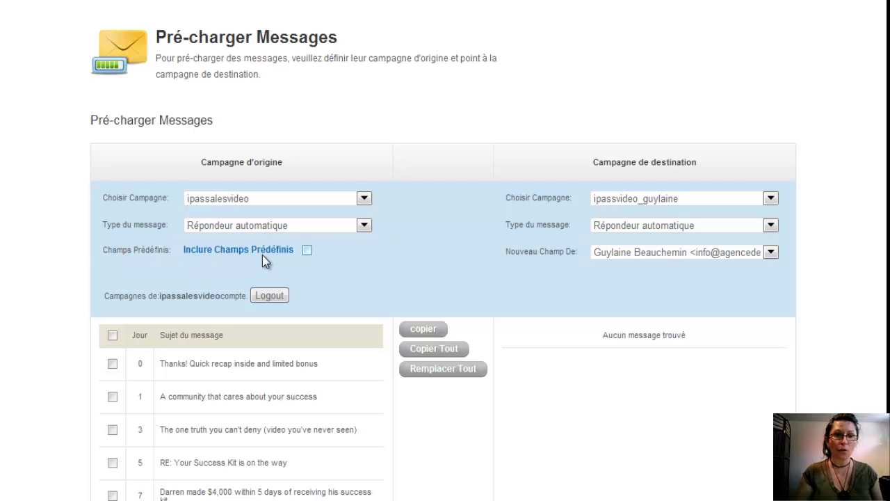
# Step: Tick Inclure Champs Prédéfinis so predefined fields are copied with the messages
pyautogui.click(307, 251)
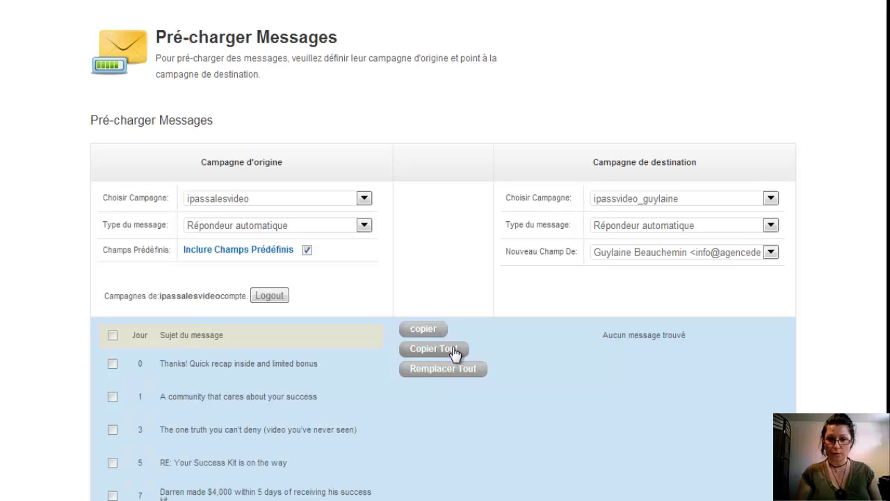
# Step: Copy all ipassalesvideo autoresponder messages, days 0 to 35, into the destination list and review them
pyautogui.click(453, 350)
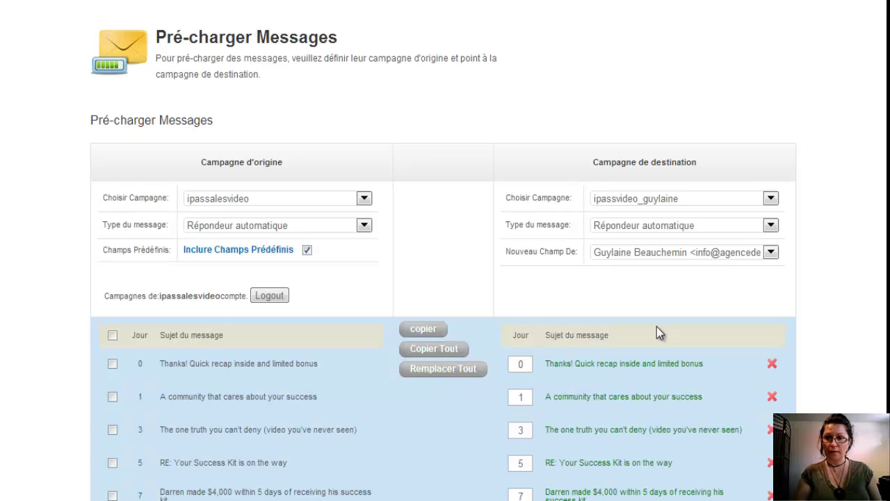
pyautogui.scroll(-4, 444, 279)
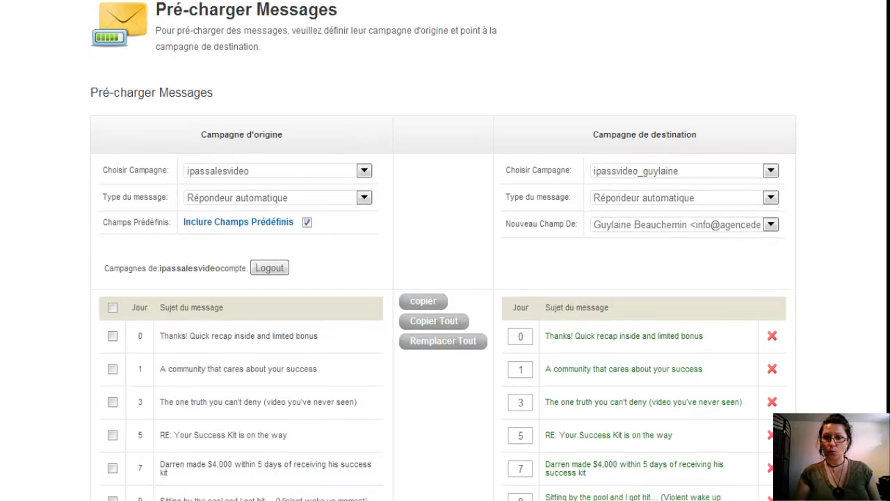
pyautogui.scroll(-4, 444, 251)
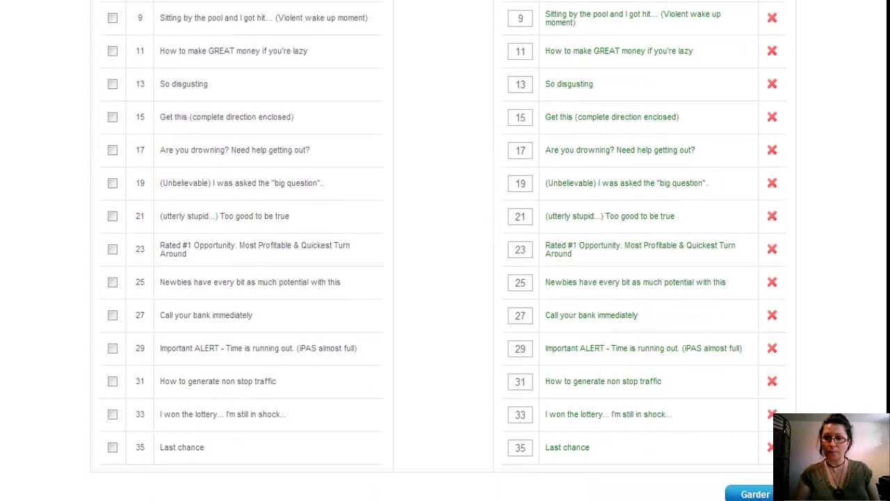
pyautogui.scroll(6, 444, 279)
pyautogui.scroll(1, 391, 232)
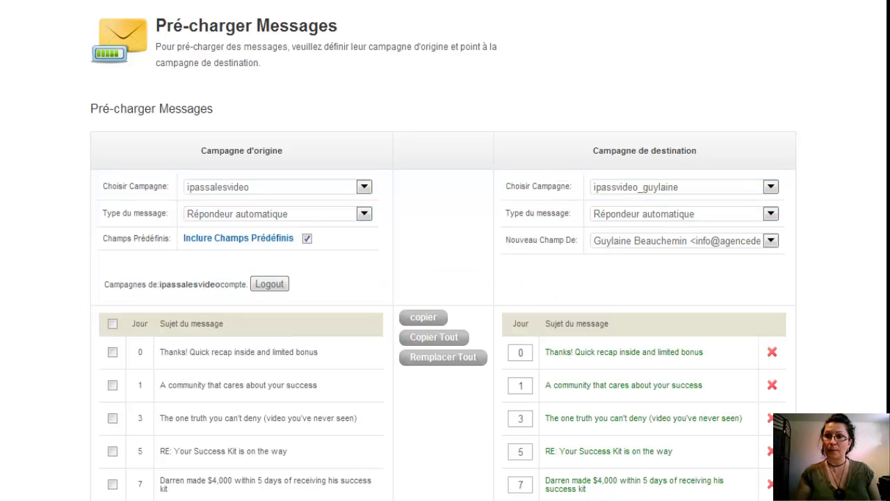
pyautogui.scroll(-3, 444, 278)
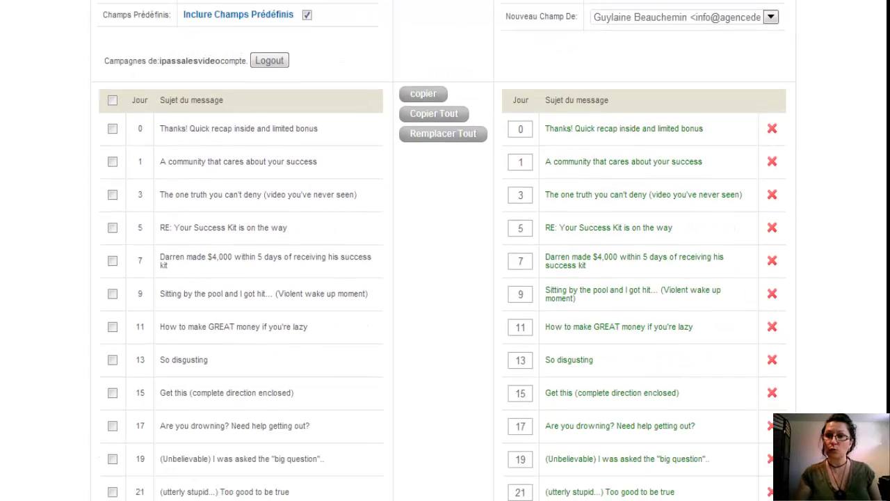
pyautogui.scroll(-4, 444, 279)
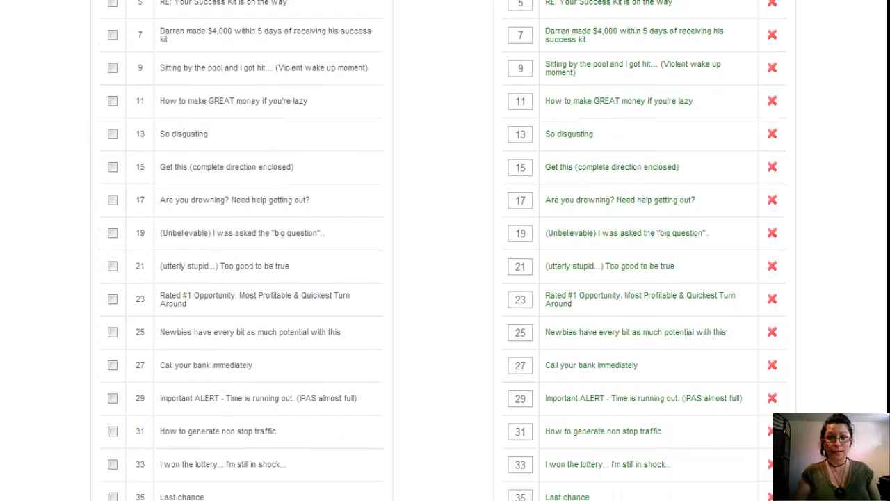
pyautogui.scroll(-2, 624, 418)
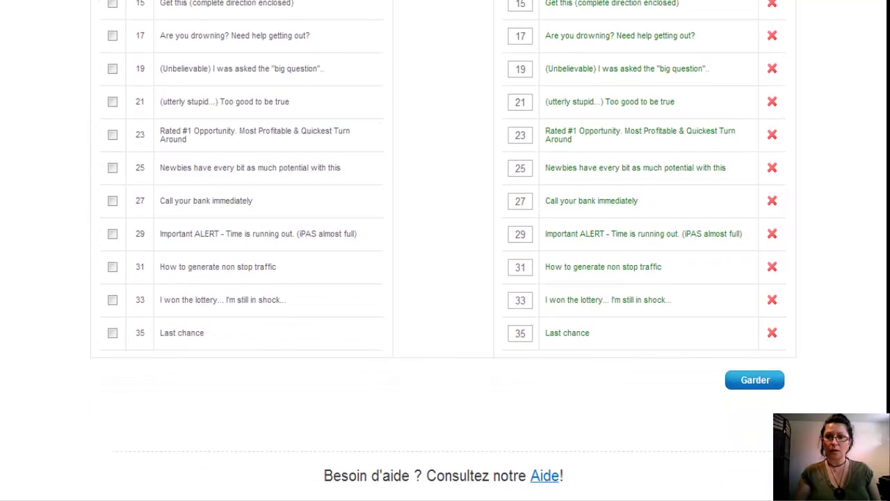
# Step: Save the copied messages into the new ipassvideo campaign with Garder
pyautogui.click(768, 388)
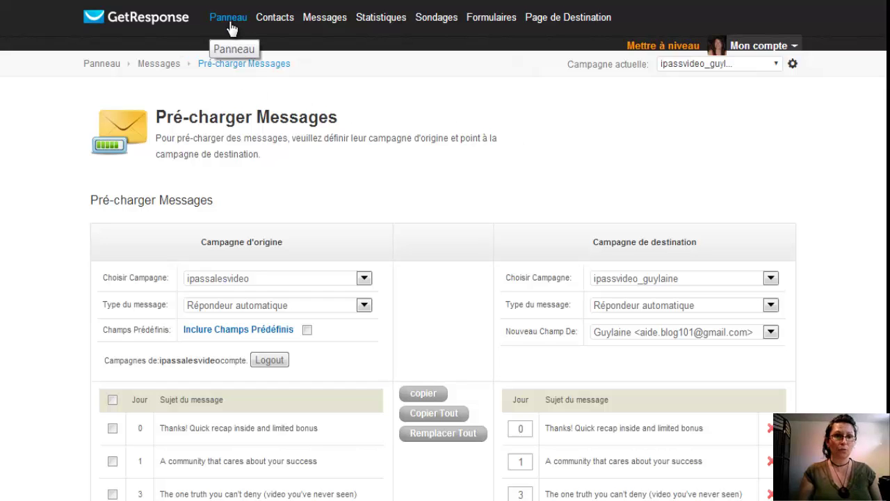
# Step: Go to Messages > Gérer les répondeurs automatiques to list the campaign's copied autoresponders
pyautogui.moveTo(327, 20)
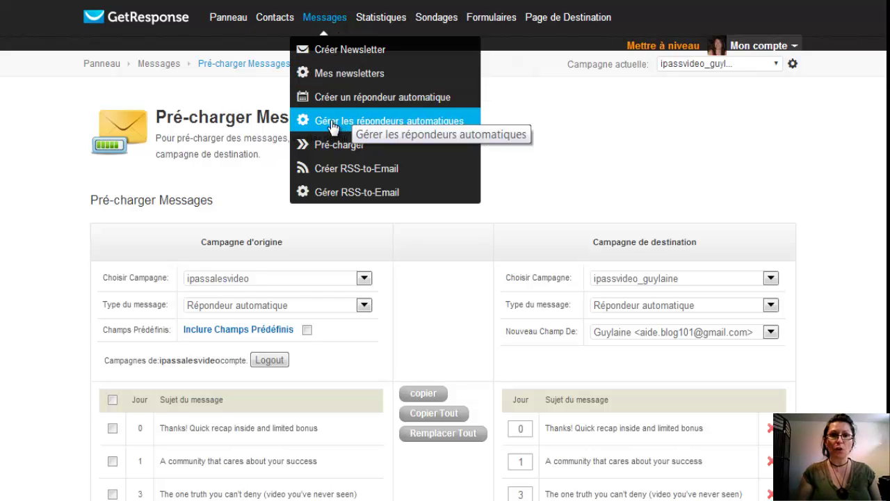
pyautogui.click(332, 126)
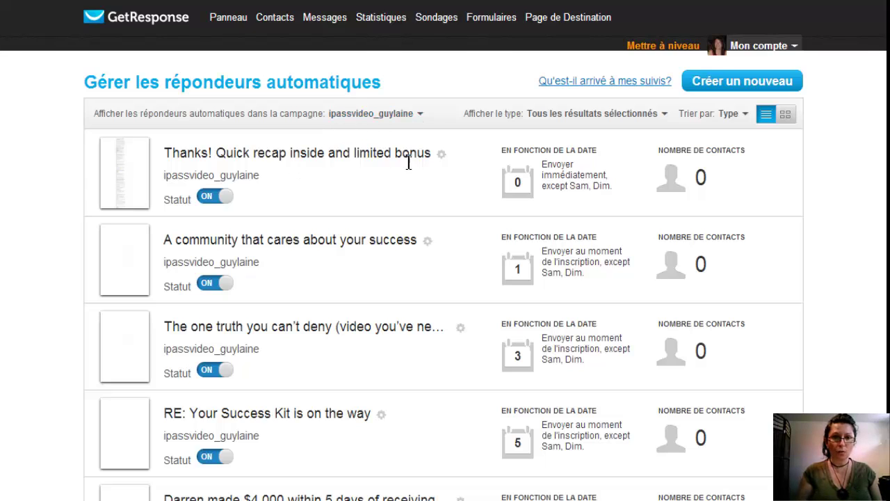
# Step: Open the online version of the day-0 'Thanks! Quick recap inside and limited bonus' message
pyautogui.click(444, 155)
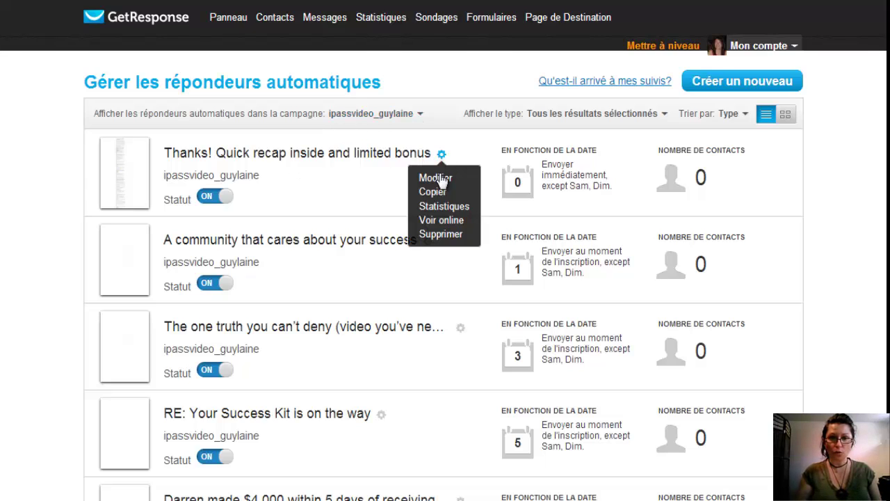
pyautogui.click(442, 221)
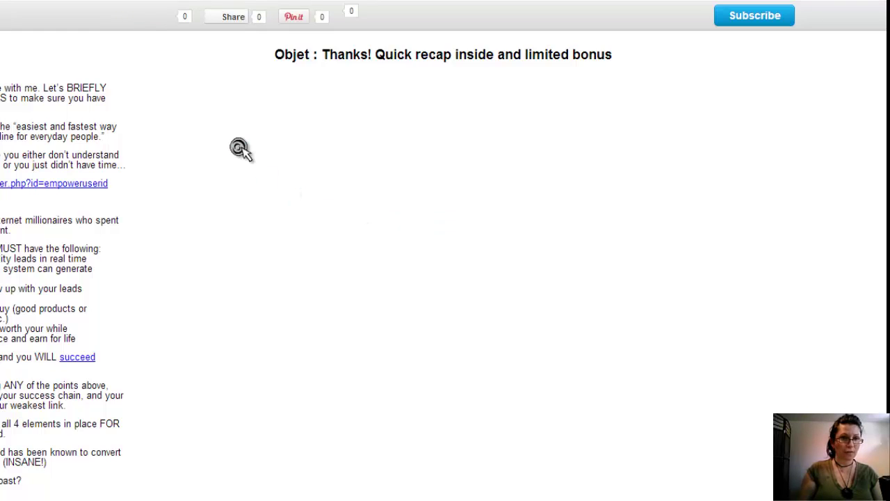
# Step: Read through the day-0 message's web preview, then return to the autoresponder management list
pyautogui.scroll(-15, 239, 149)
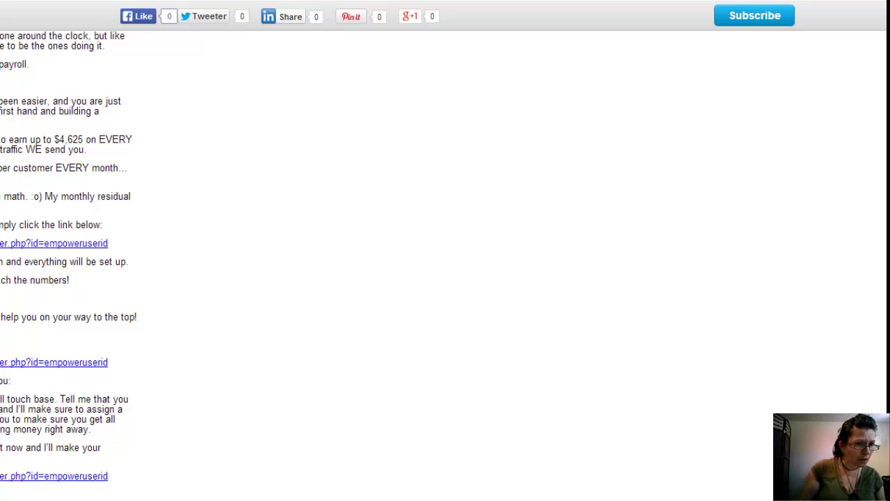
pyautogui.scroll(5, 446, 264)
pyautogui.scroll(-5, 446, 264)
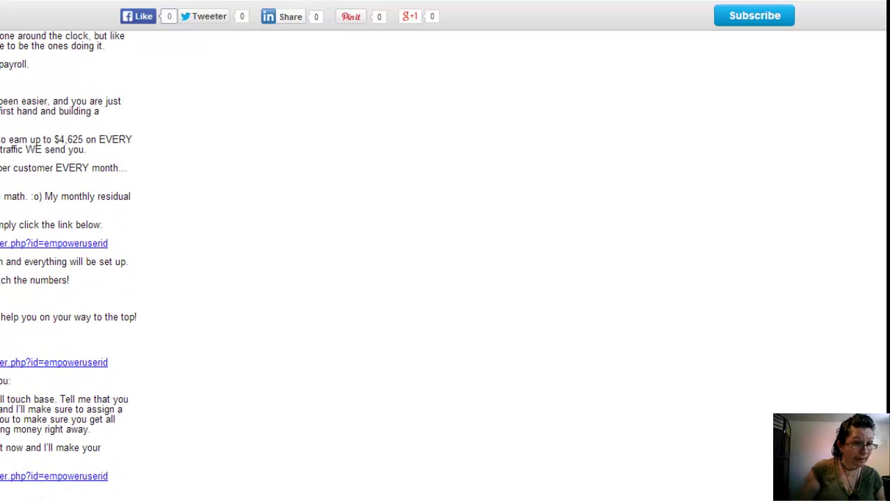
pyautogui.scroll(5, 445, 265)
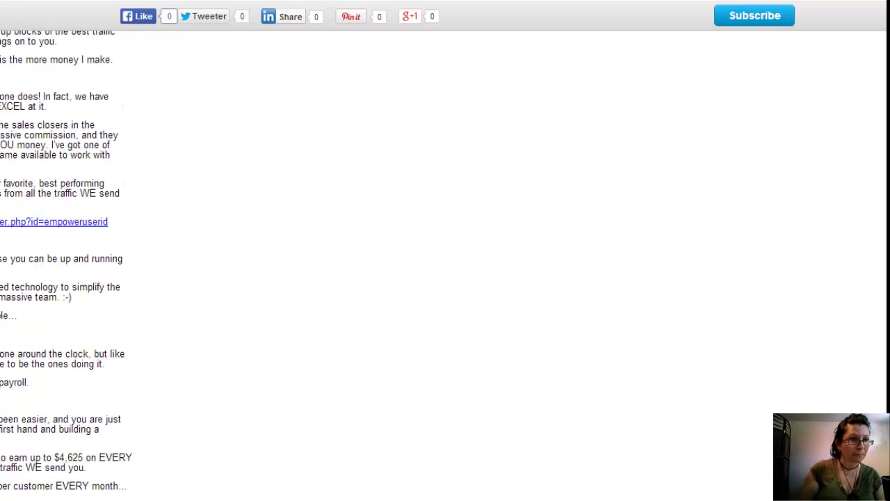
pyautogui.scroll(3, 445, 264)
pyautogui.scroll(-2, 445, 264)
pyautogui.scroll(1, 445, 264)
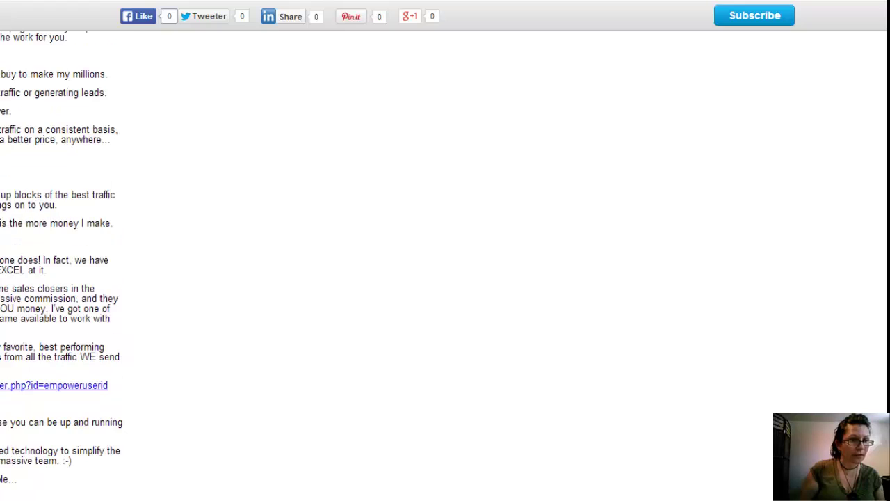
pyautogui.scroll(-2, 446, 264)
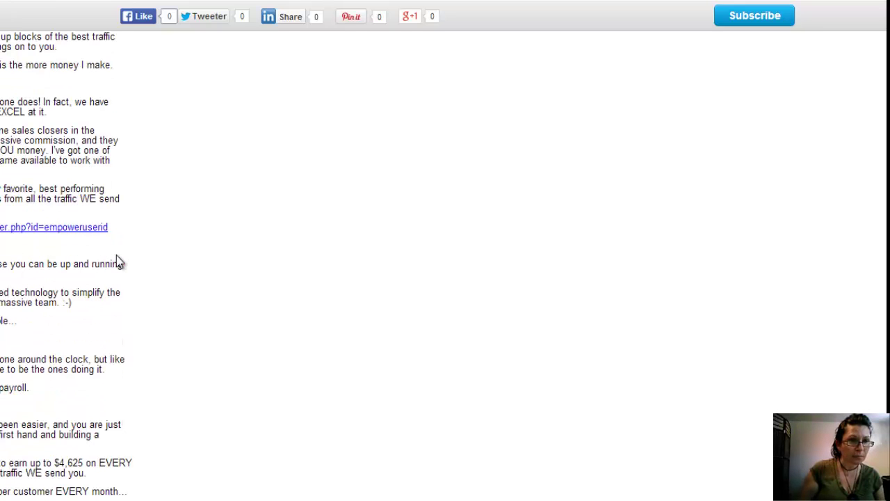
pyautogui.scroll(-4, 119, 261)
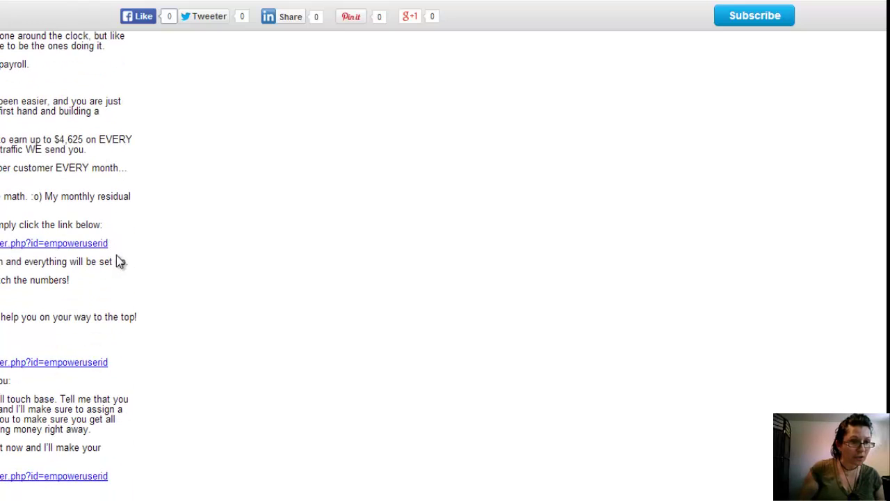
pyautogui.scroll(2, 116, 256)
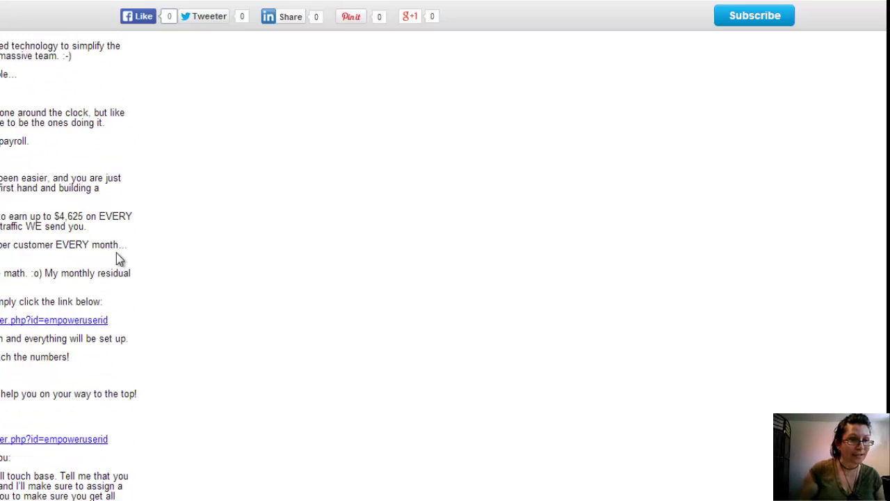
pyautogui.scroll(-2, 116, 256)
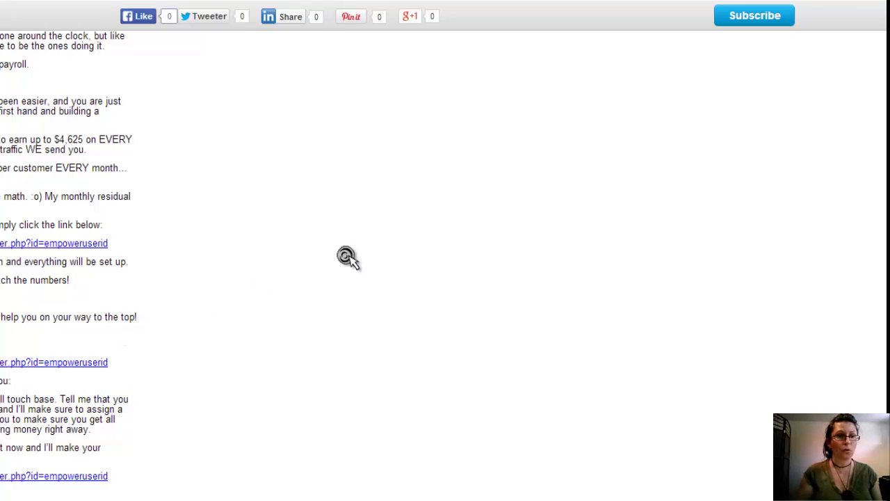
pyautogui.scroll(1, 350, 260)
pyautogui.scroll(1, 350, 261)
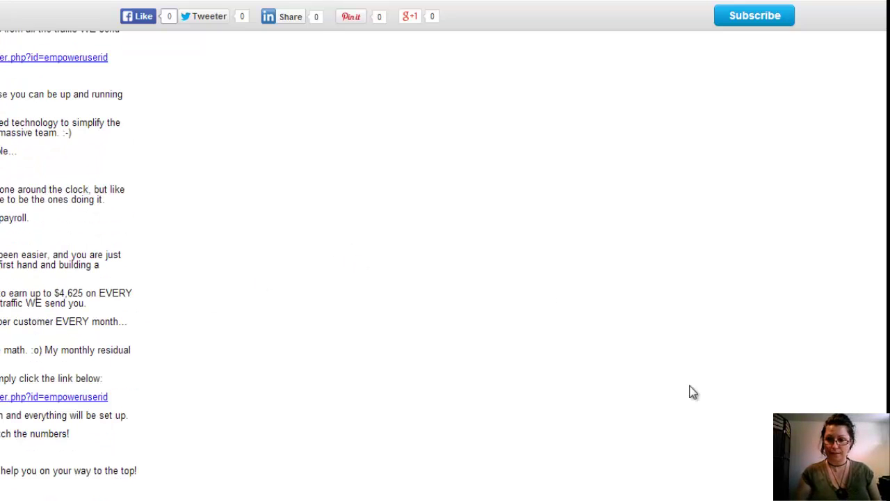
pyautogui.hotkey('alt', 'Tab')
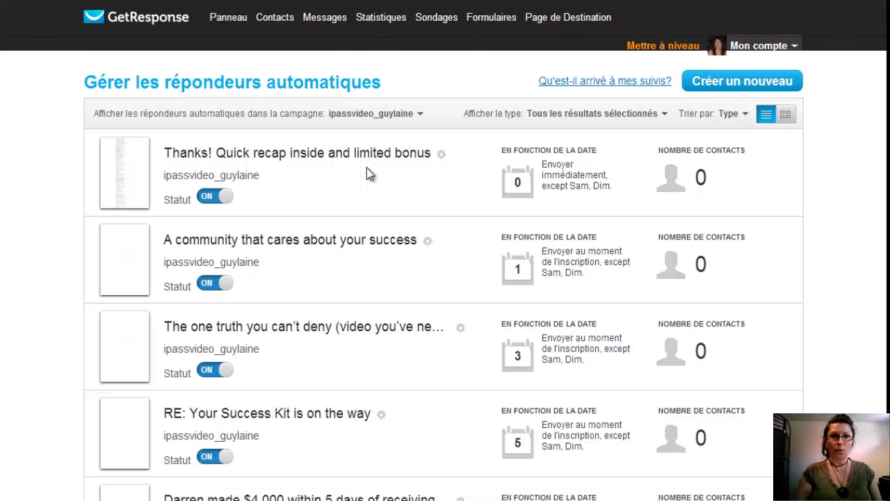
# Step: Go to the Panneau dashboard showing each campaign's subscription counts
pyautogui.click(227, 25)
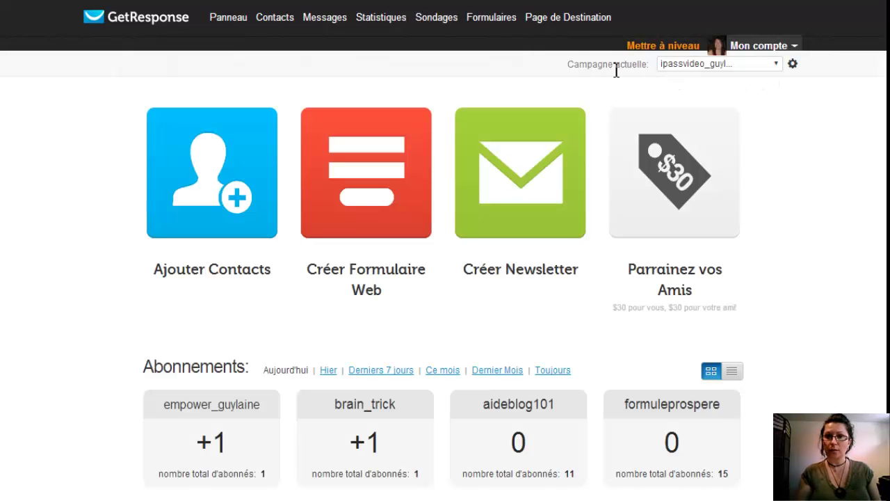
# Step: Open Champs prédéfinis from the Campagne actuelle dropdown
pyautogui.click(776, 65)
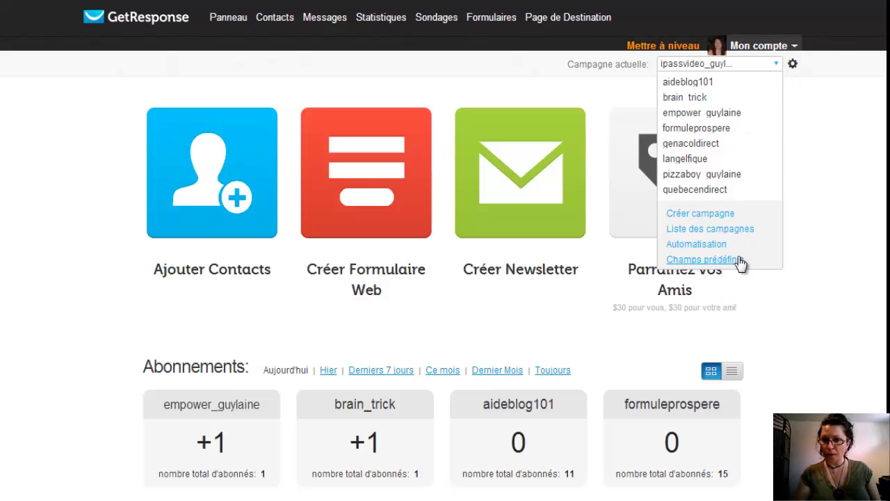
pyautogui.click(739, 259)
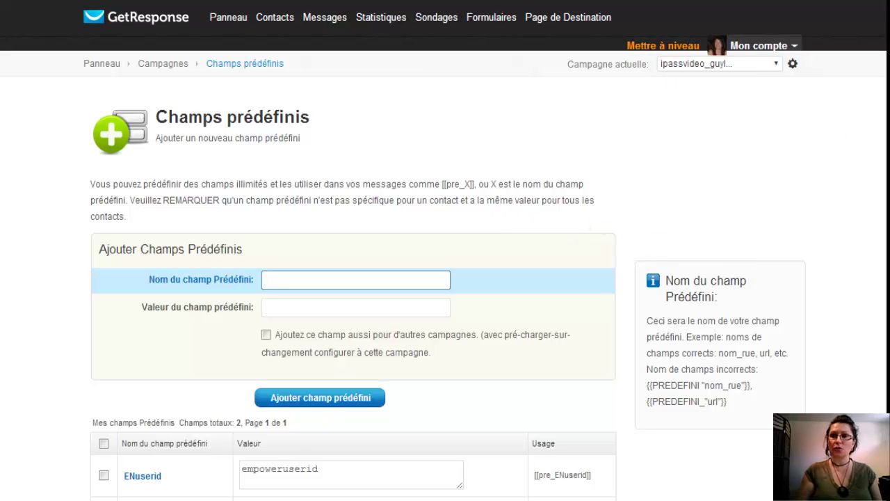
# Step: Replace the ENuserid value empoweruserid with simple-easymoney
pyautogui.scroll(-3, 446, 251)
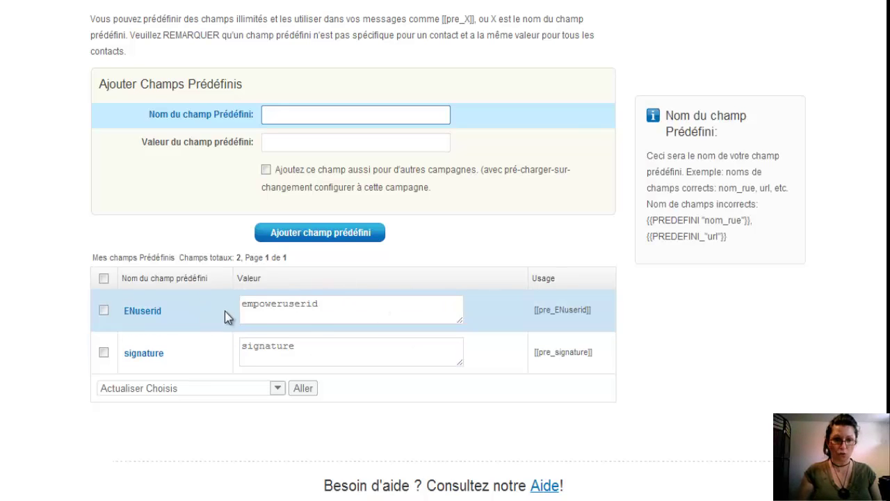
pyautogui.click(348, 304)
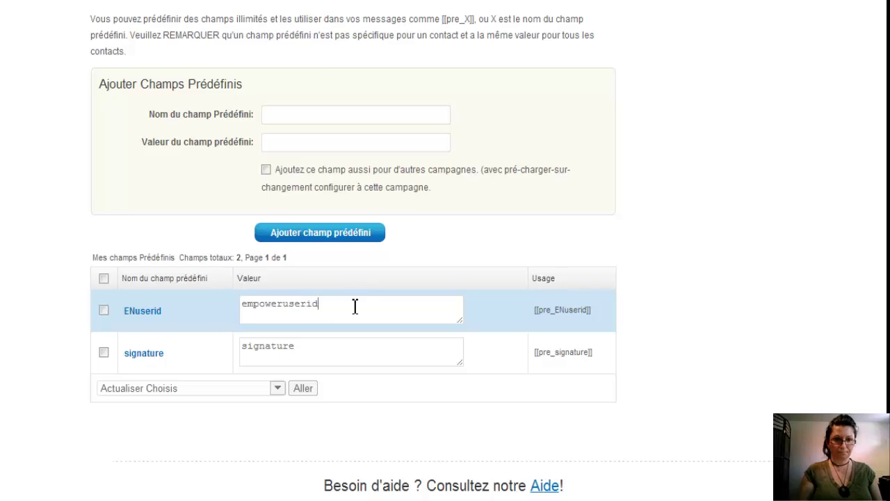
pyautogui.moveTo(354, 306); pyautogui.dragTo(228, 312)
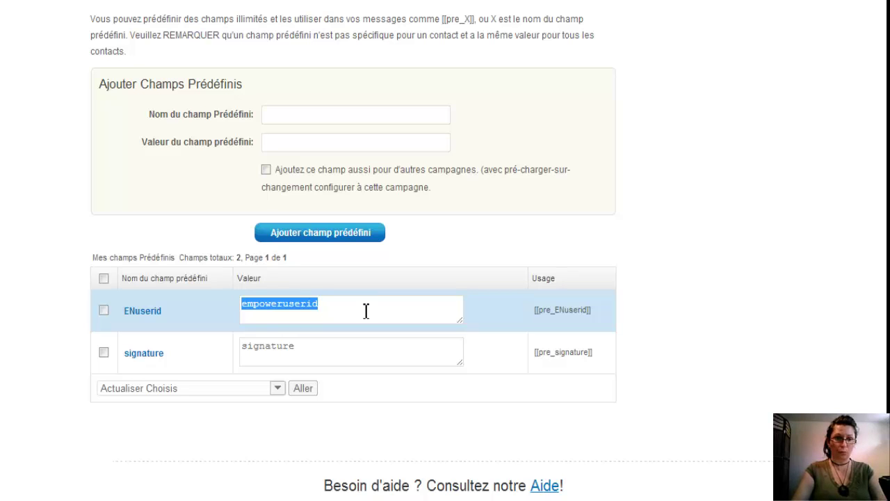
pyautogui.write('simple')
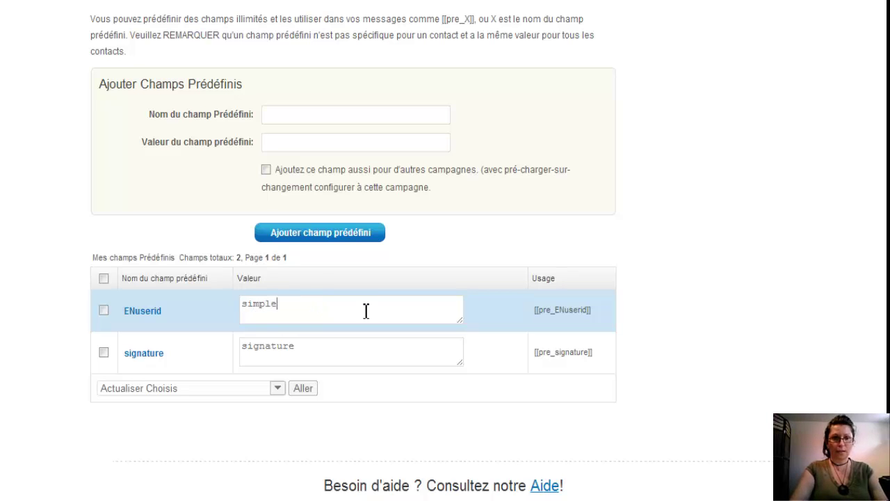
pyautogui.write('-easymoney')
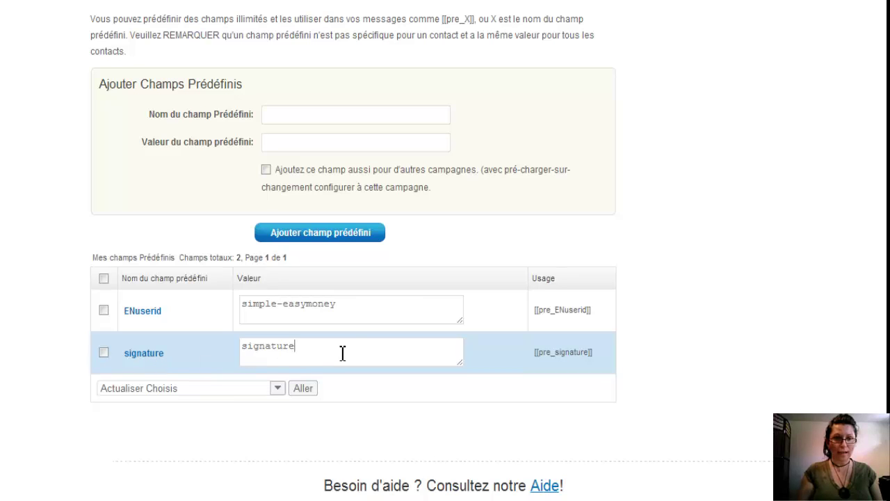
# Step: Rewrite the signature field's value with the sender's name, correcting a typo
pyautogui.moveTo(324, 352); pyautogui.dragTo(232, 343)
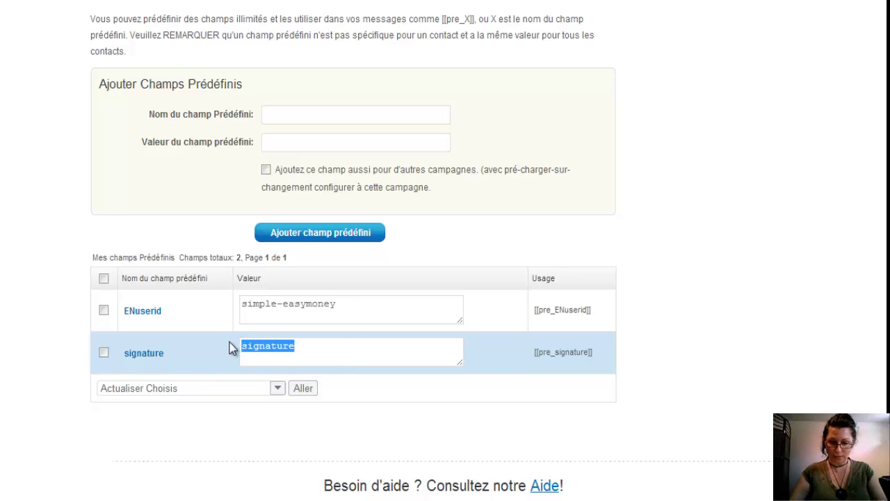
pyautogui.press('BackSpace')
pyautogui.write('~ ')
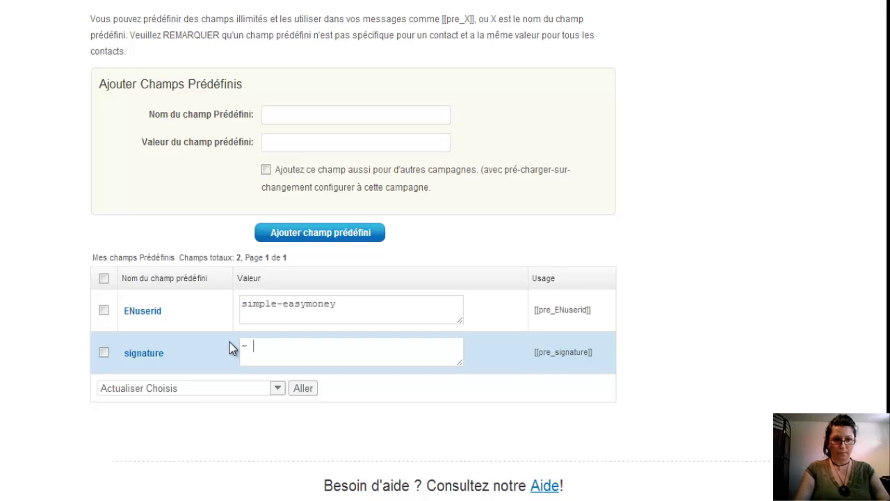
pyautogui.write('Guylaine')
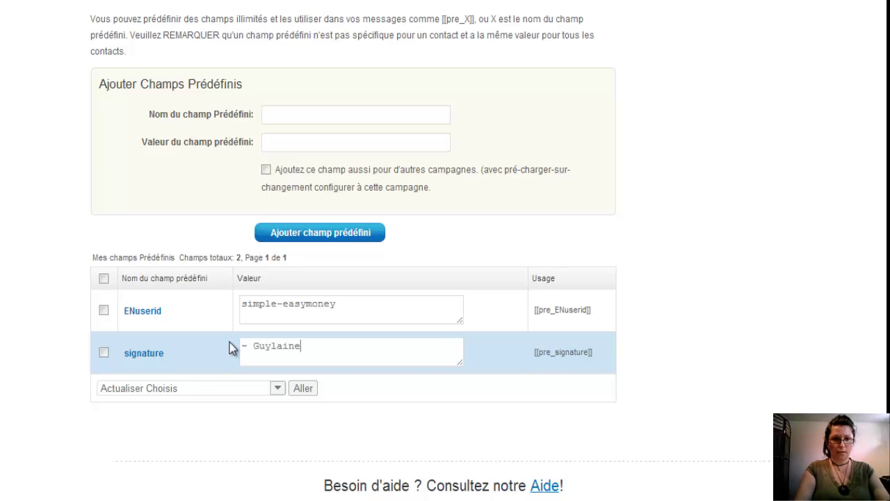
pyautogui.write(' Beaujo')
pyautogui.press('BackSpace')
pyautogui.press('BackSpace')
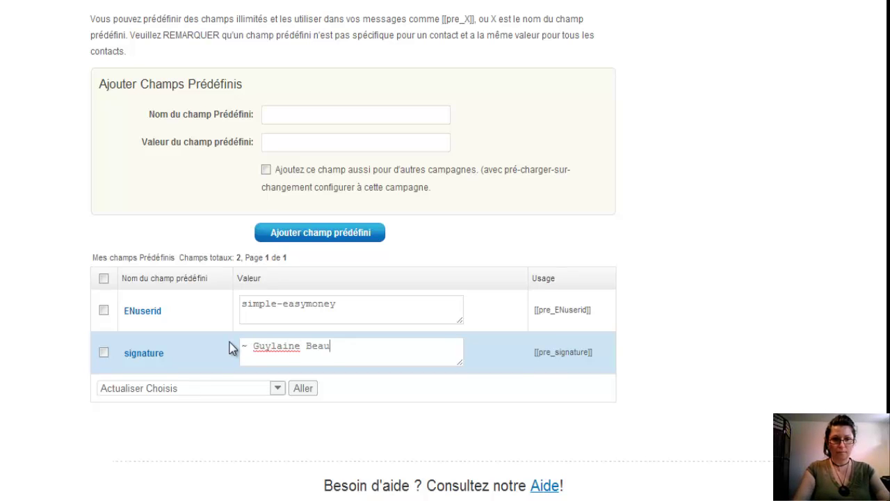
pyautogui.write('chemin')
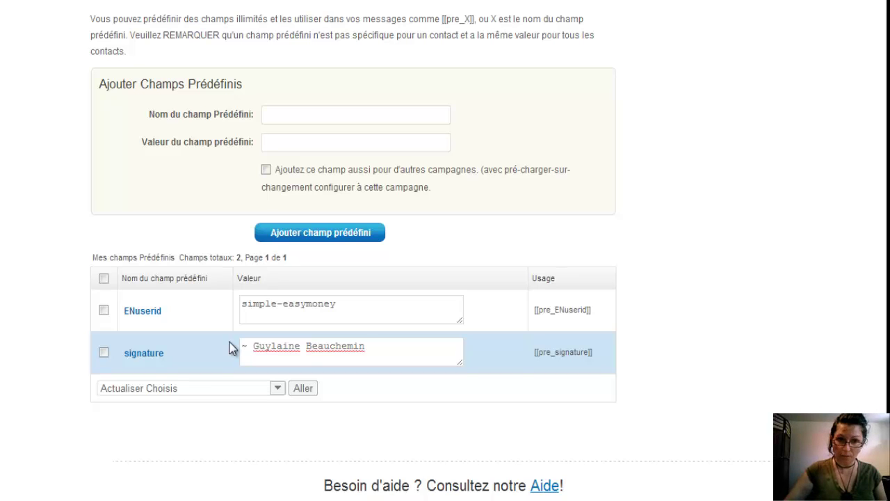
# Step: Append a <br> tag and a 'Skype:' line with the Skype username to the signature
pyautogui.write('<')
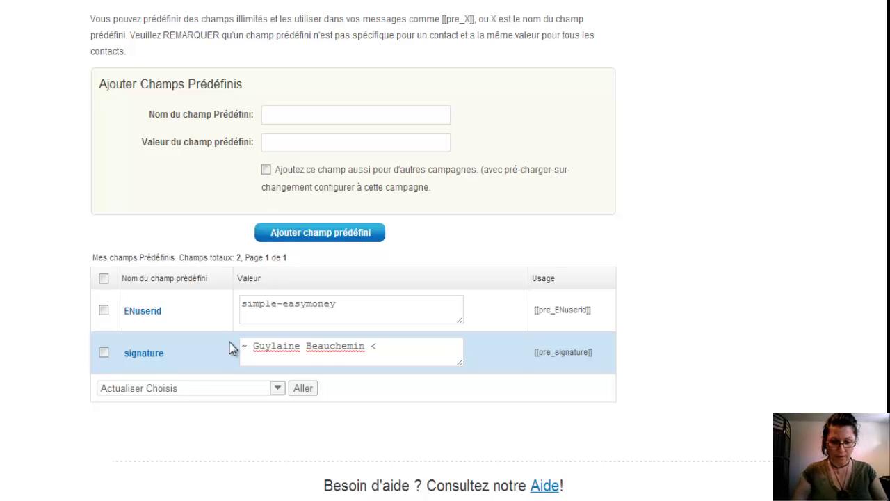
pyautogui.write('b')
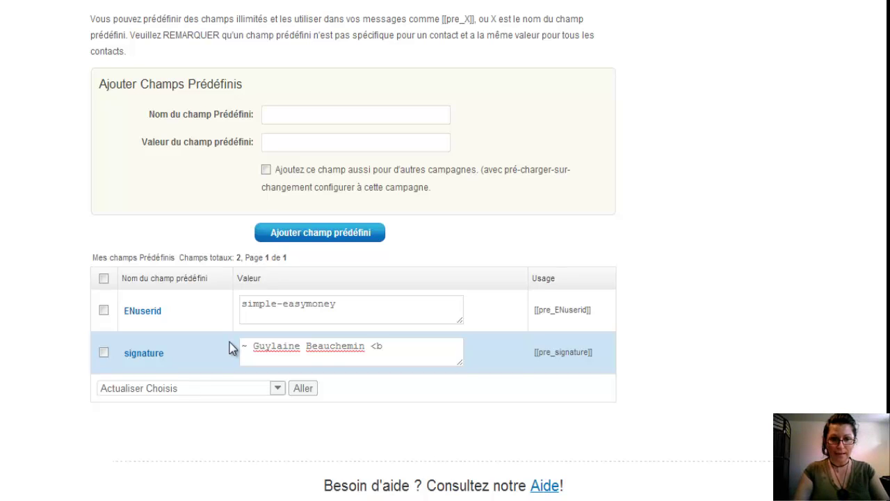
pyautogui.write('r')
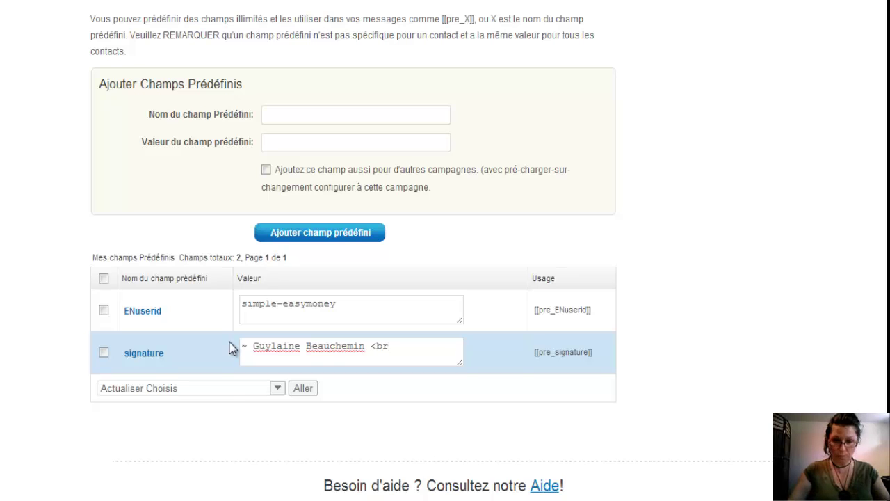
pyautogui.write('>')
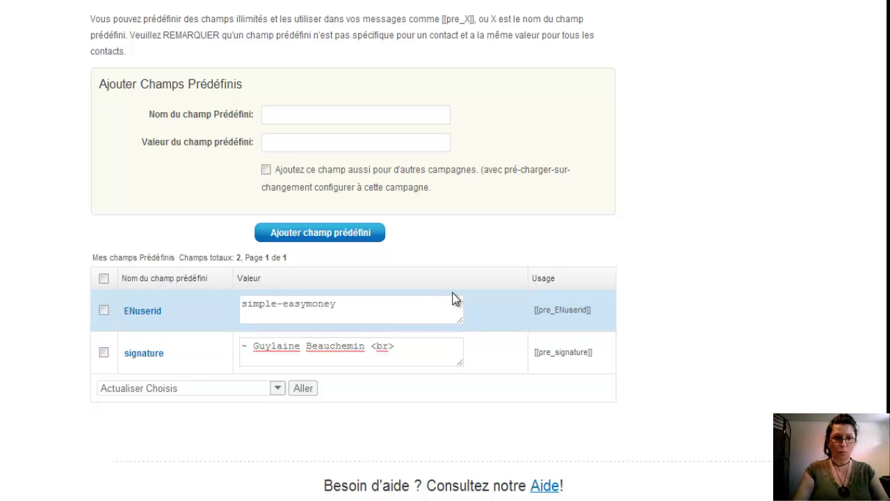
pyautogui.write('Skype')
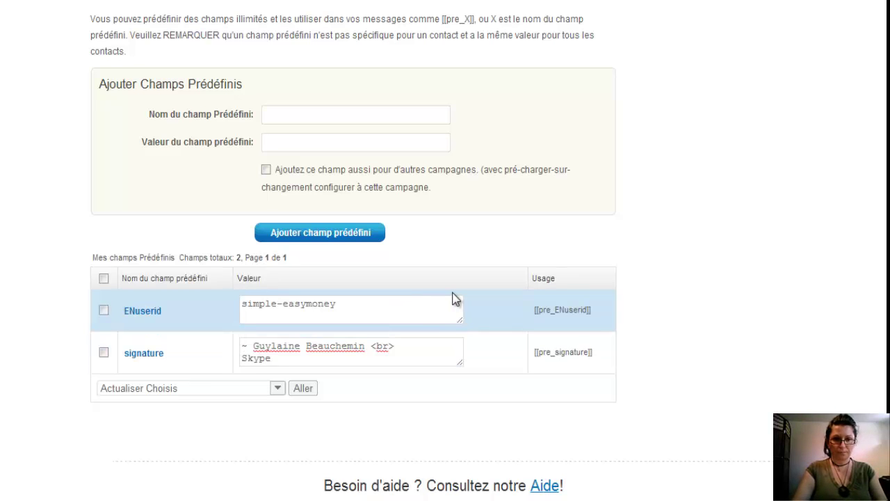
pyautogui.write(' :')
pyautogui.press('BackSpace')
pyautogui.press('BackSpace')
pyautogui.write(':')
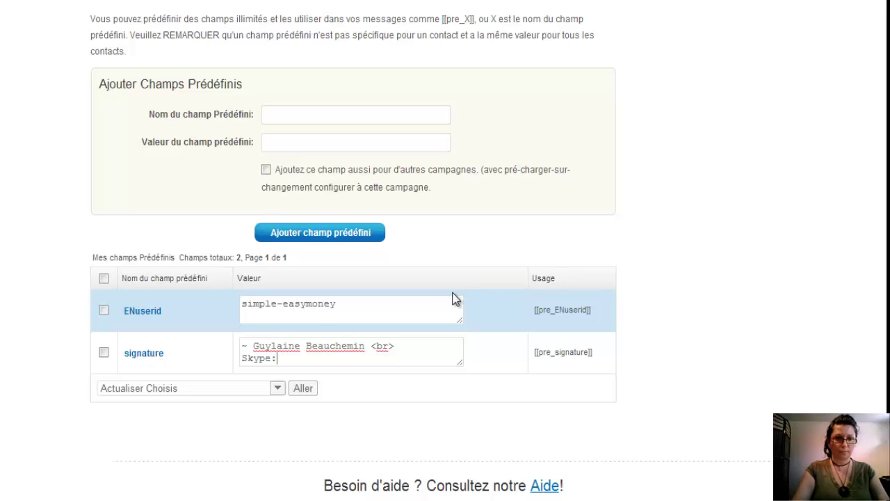
pyautogui.write(' langelfique')
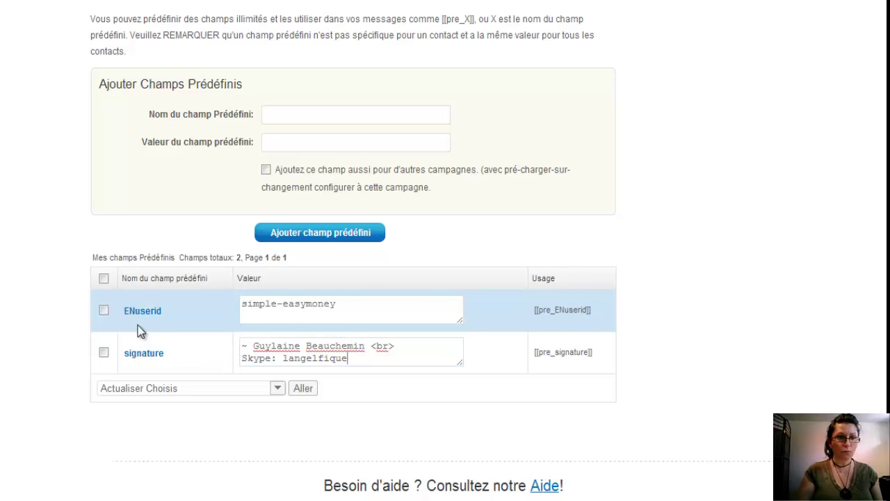
# Step: Update the marked ENuserid and signature fields with 'Actualiser Choisis' and confirm the saved values
pyautogui.click(106, 312)
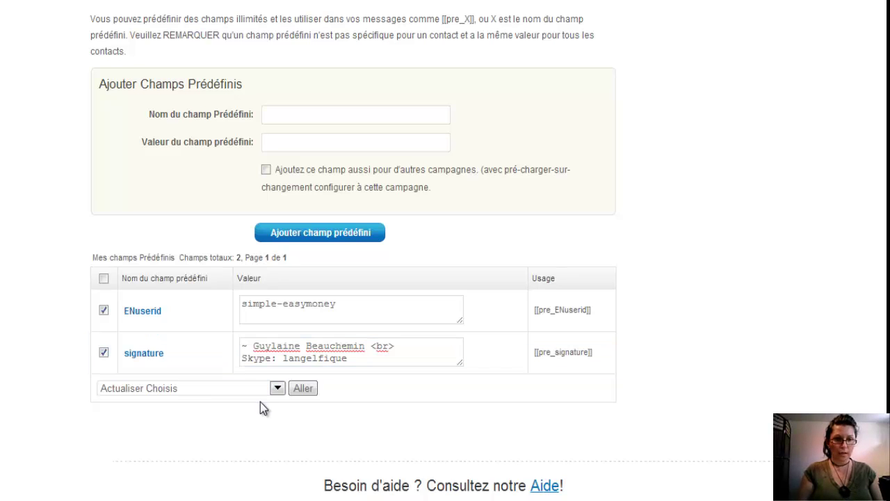
pyautogui.click(277, 388)
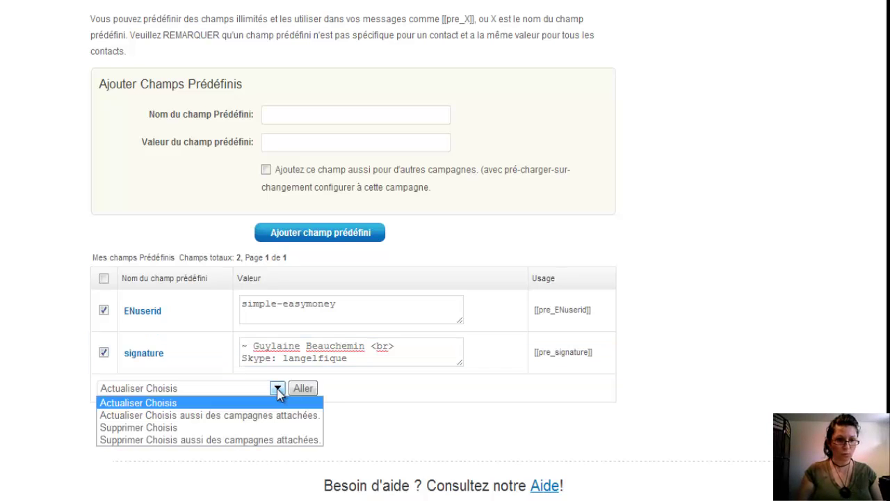
pyautogui.click(277, 388)
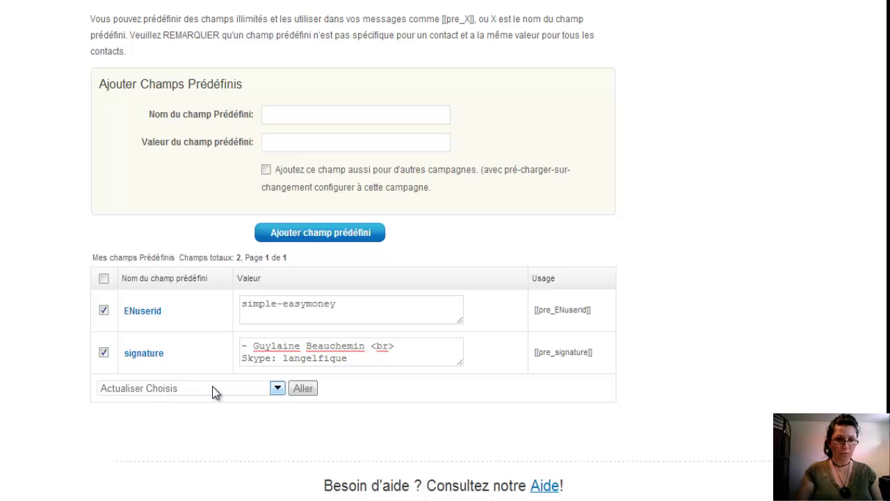
pyautogui.click(309, 394)
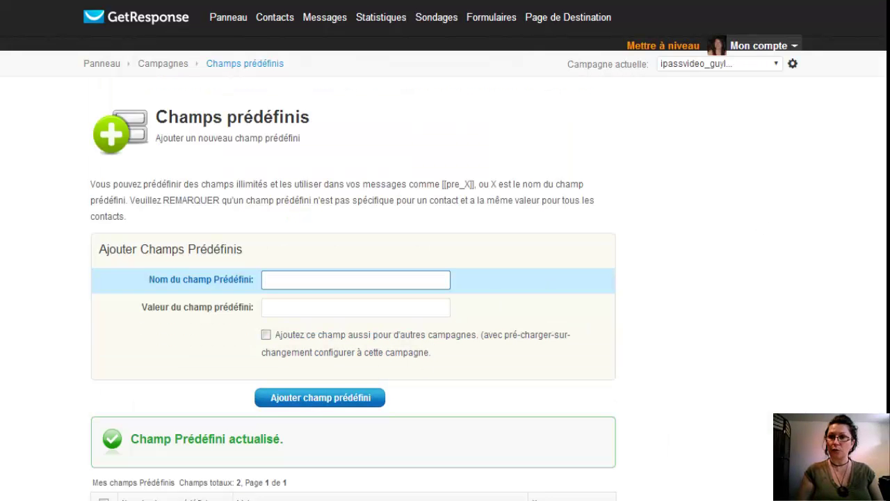
pyautogui.scroll(-3, 206, 331)
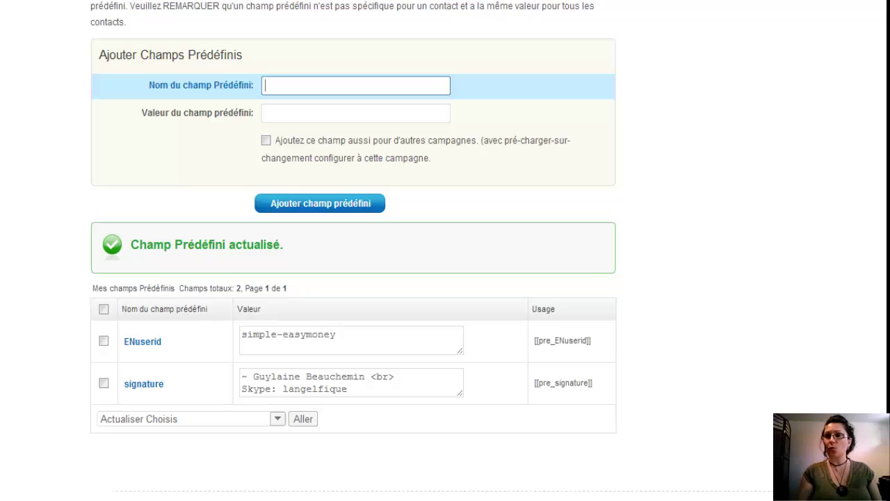
pyautogui.scroll(3, 445, 251)
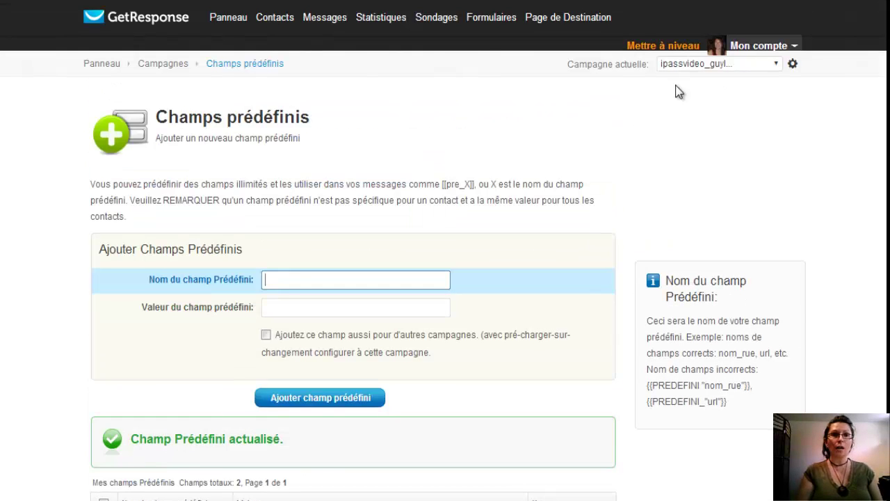
# Step: From Gérer les répondeurs automatiques, preview the first autoresponder 'Thanks! Quick recap inside and limited bonus' online
pyautogui.moveTo(321, 21)
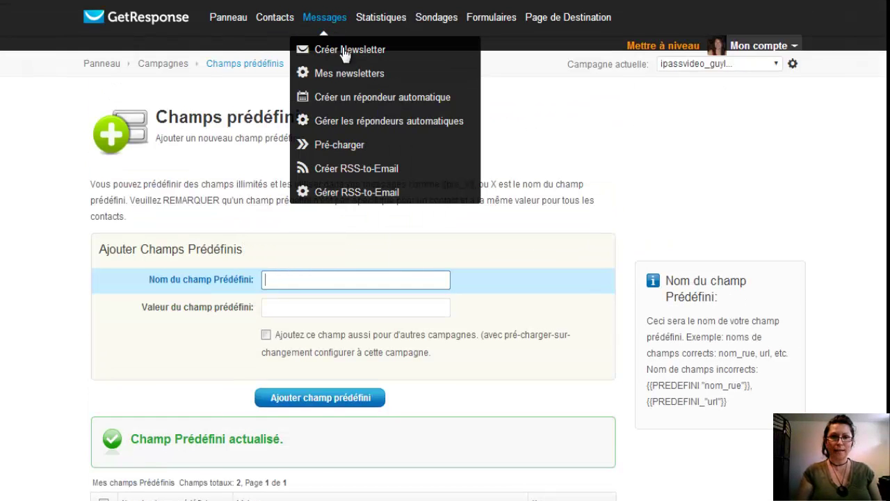
pyautogui.click(348, 129)
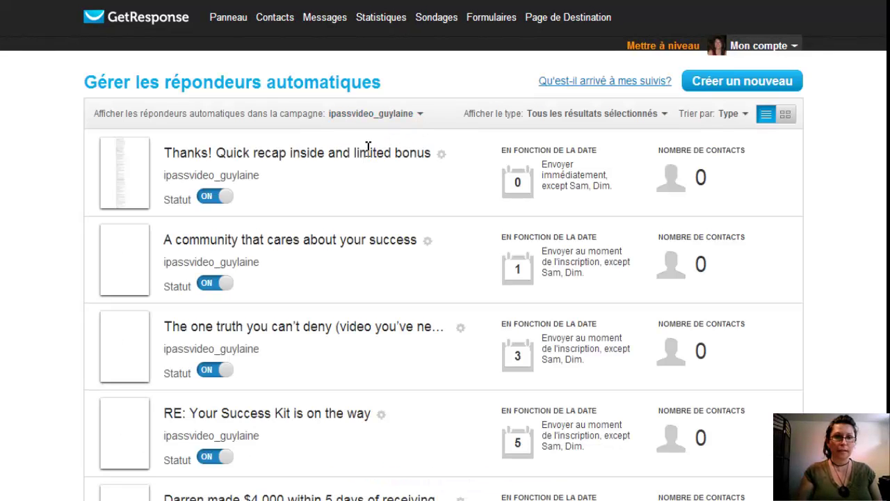
pyautogui.click(442, 155)
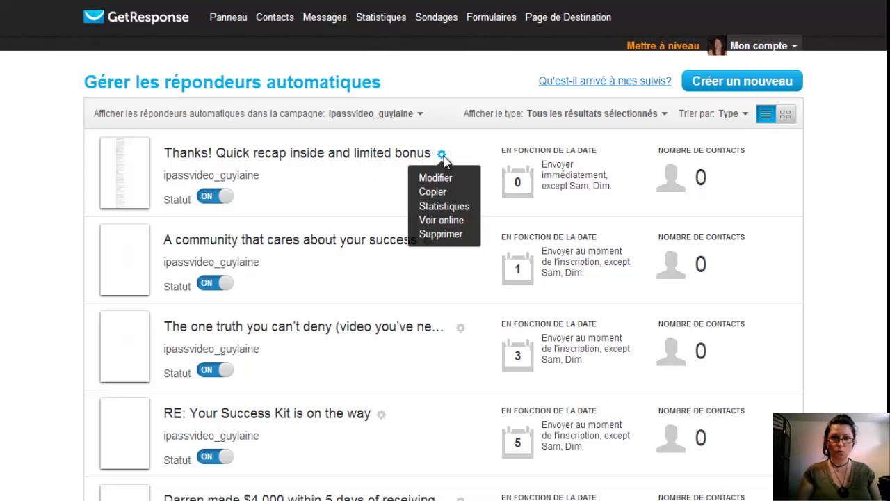
pyautogui.click(445, 220)
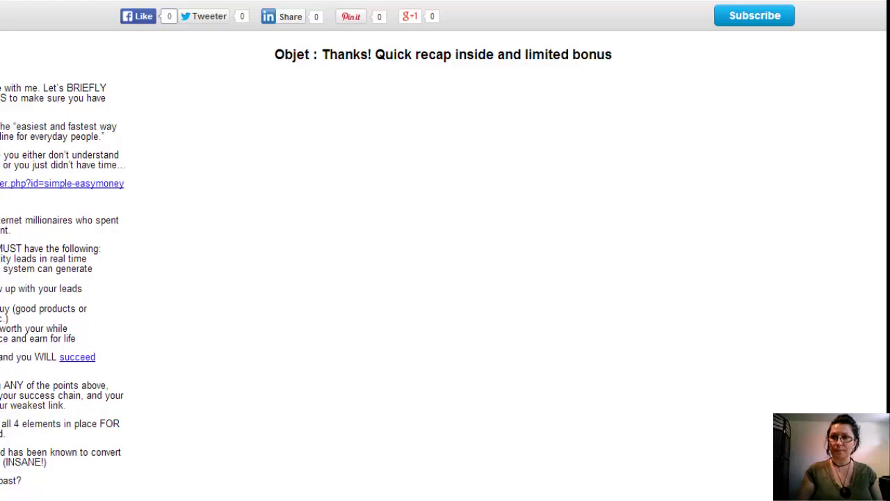
pyautogui.scroll(-6, 306, 264)
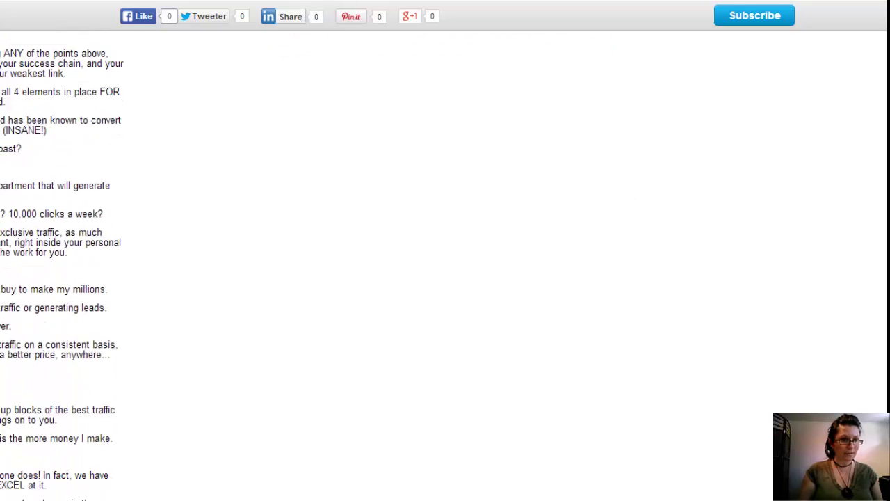
pyautogui.scroll(-5, 445, 264)
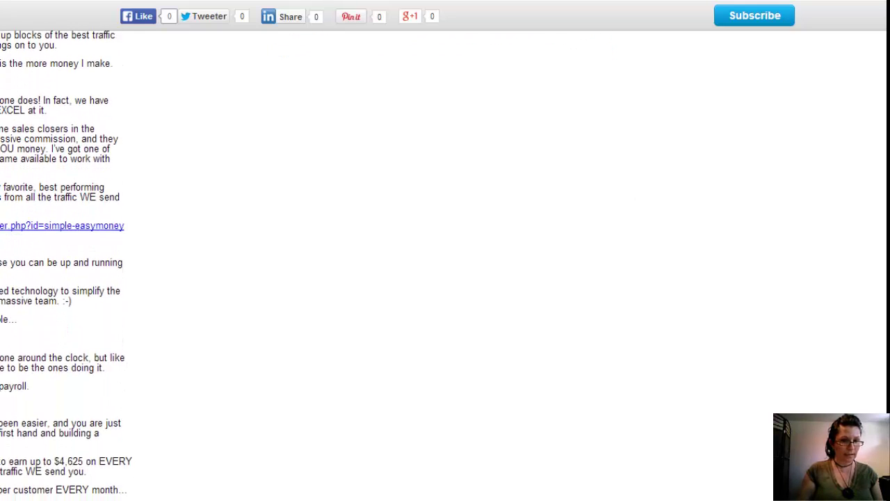
pyautogui.scroll(-4, 445, 265)
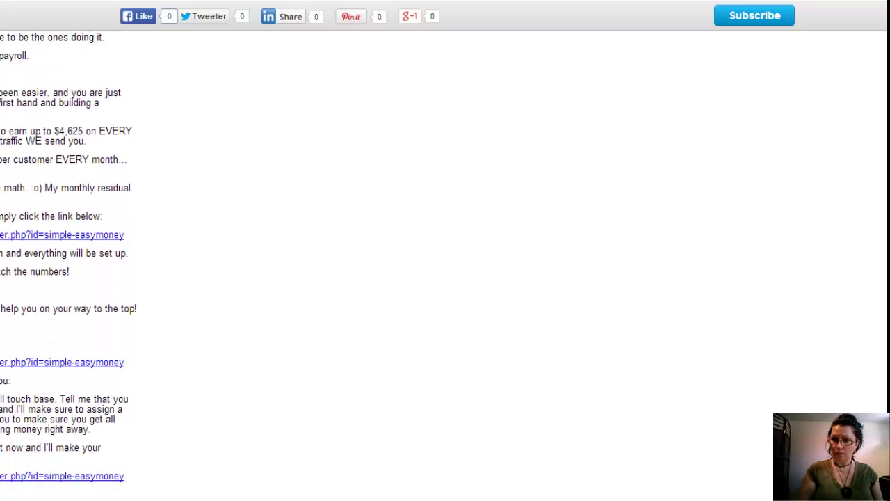
pyautogui.scroll(1, 445, 265)
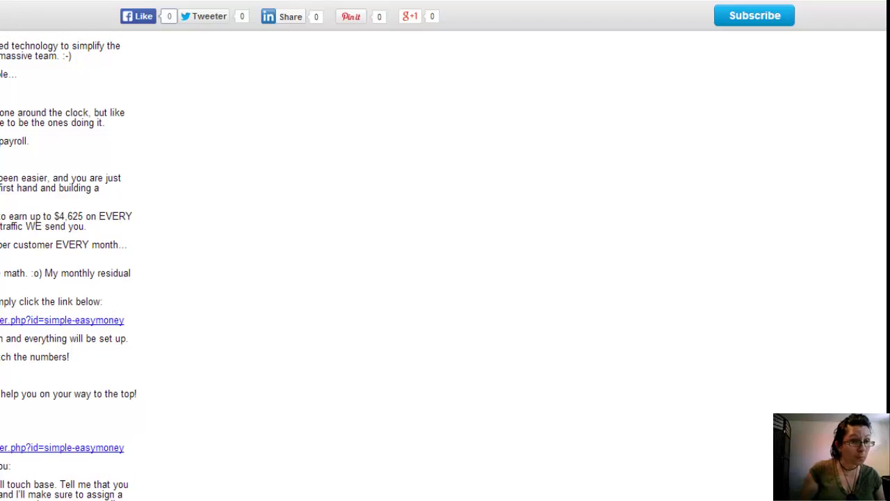
pyautogui.scroll(-1, 445, 264)
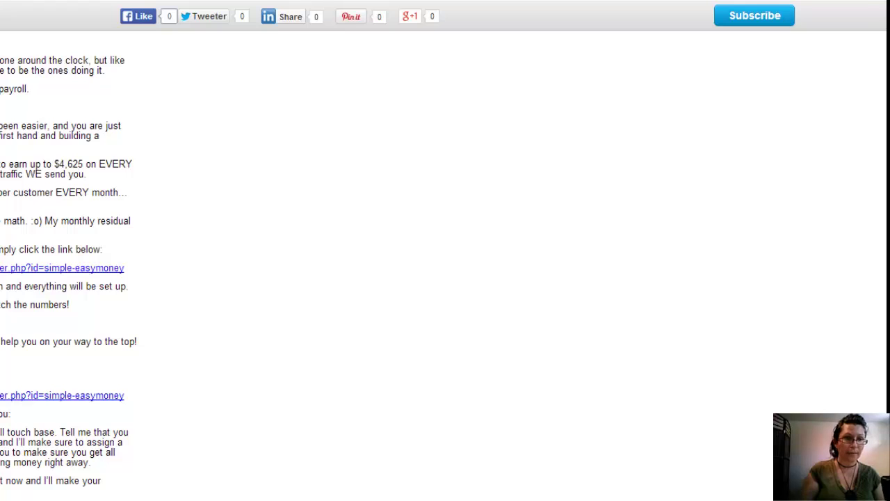
pyautogui.scroll(8, 63, 258)
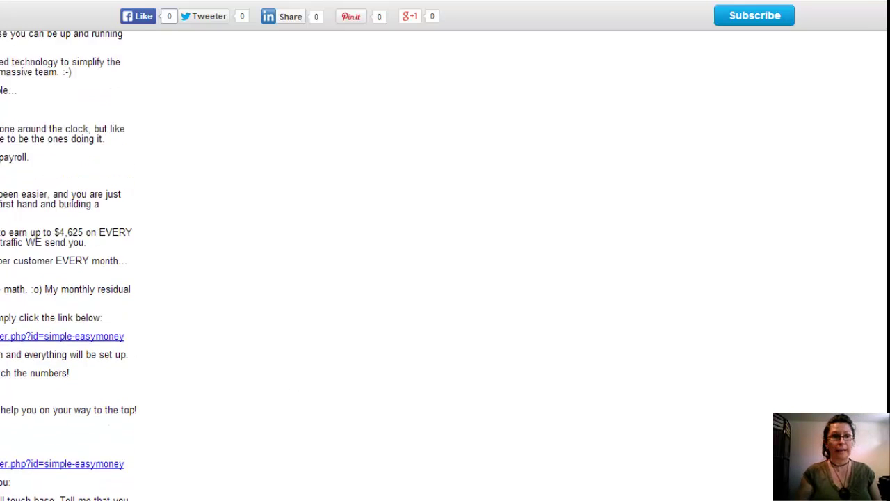
pyautogui.scroll(6, 62, 258)
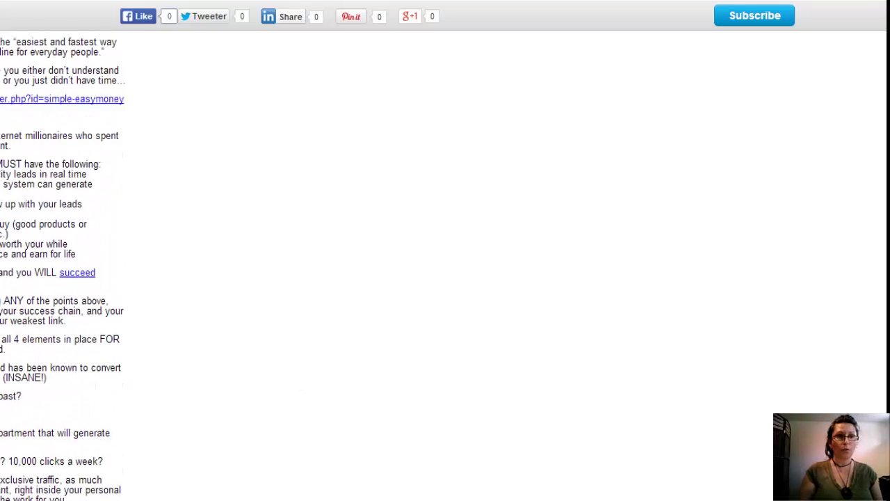